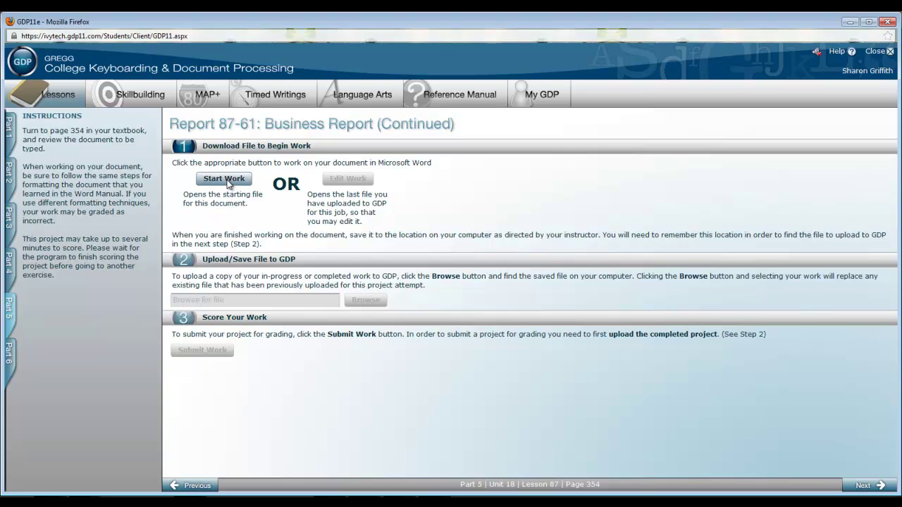
Open the starting document for Report 87-61 in Word, go to its end, and minimize the browser window.
left_click(226, 179)
left_click(262, 286)
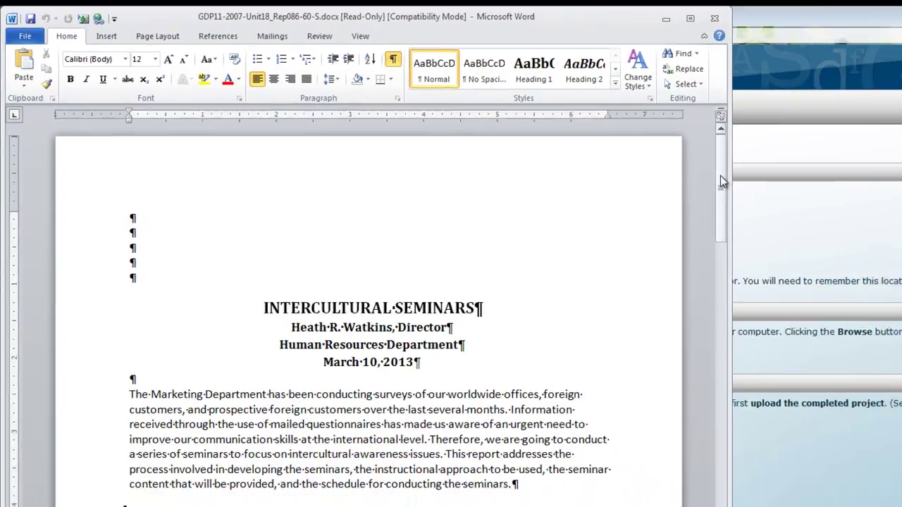
left_click_drag(890, 224, 901, 357)
left_click_drag(637, 252, 675, 429)
left_click(150, 401)
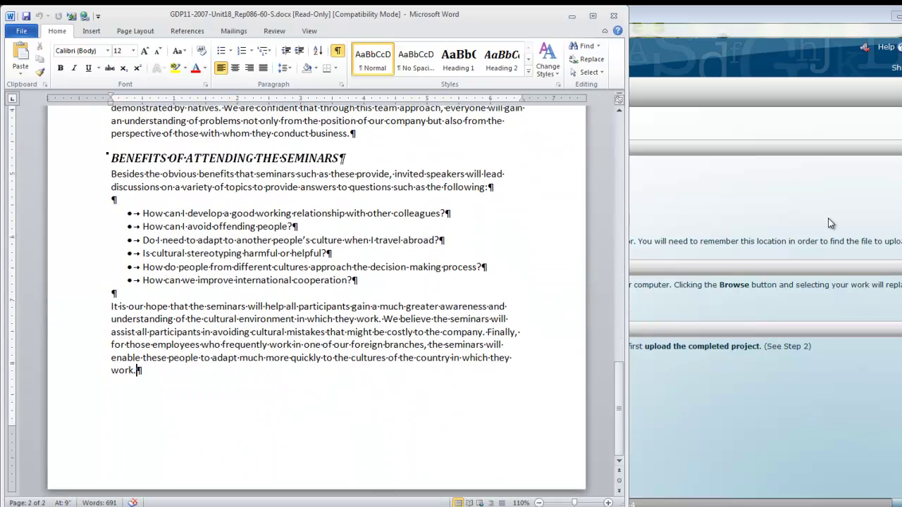
left_click(744, 402)
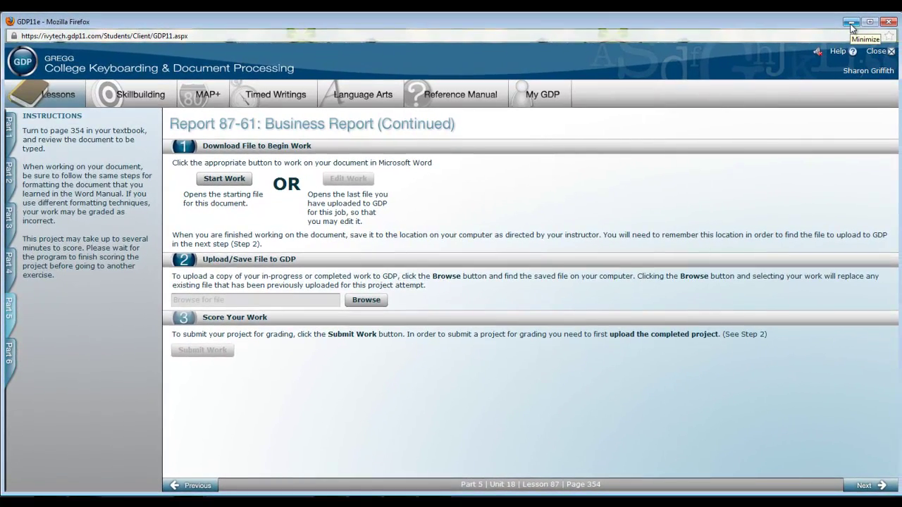
left_click(852, 23)
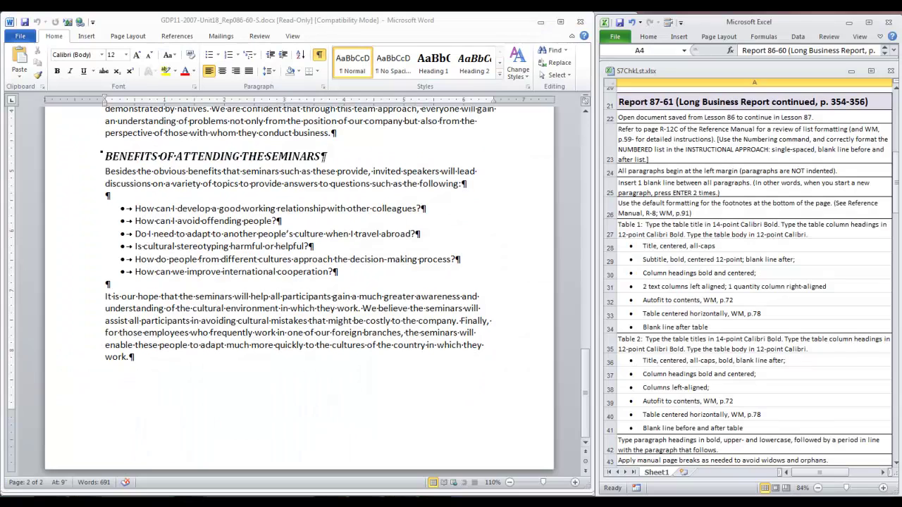
Below the last paragraph, add the heading INSTRUCTIONAL APPROACH with its body text, and format the three component lines as a numbered list.
left_click(131, 358)
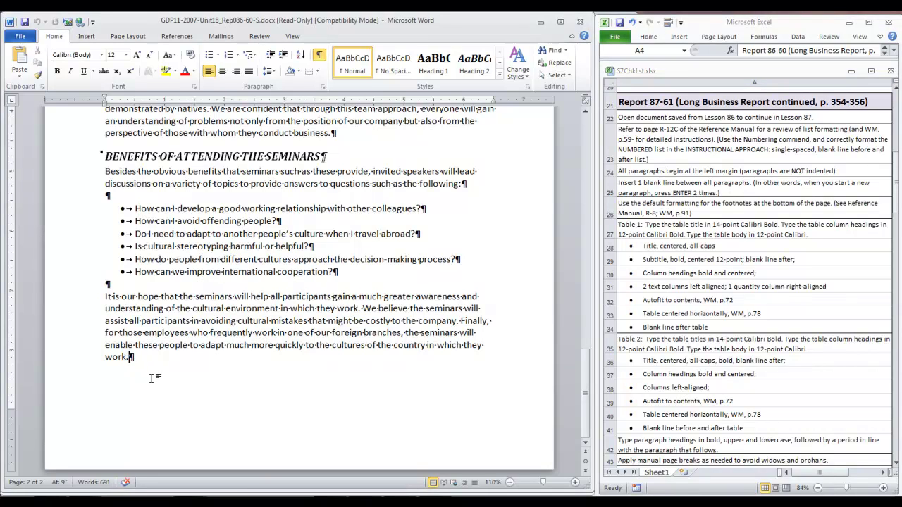
key("Return")
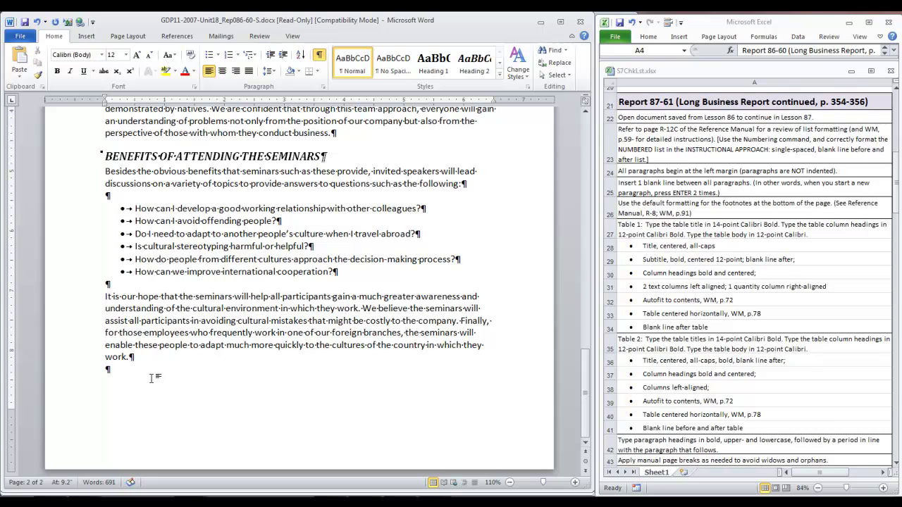
type("INSTRUCTIONAL APPROACH")
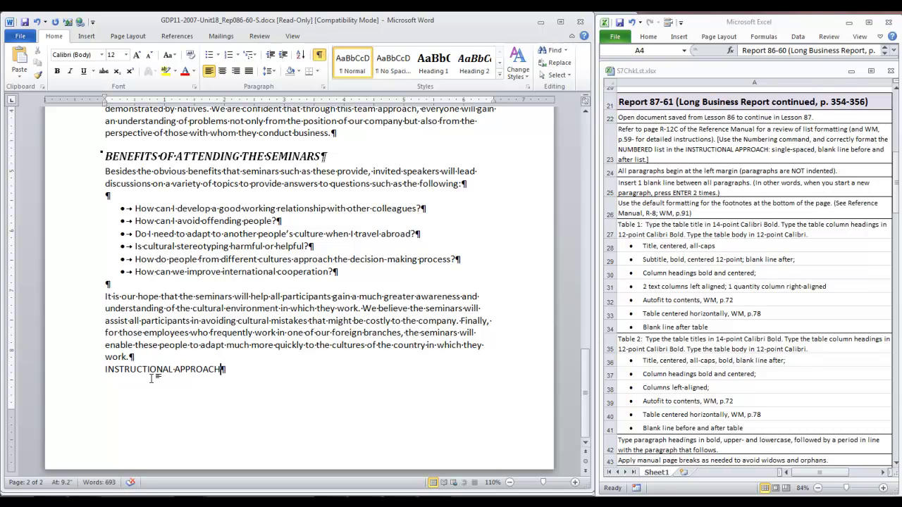
key("Return")
type("Fruehauf and Chang suggest a framework of instruction that has been recognized by several international groups and has been used by seminar groups around the globe. This approach includes the following three components:  The cognitive component The affective component The experiential component  The cognitive component includes information about communicating with people of other cultures. The affective component is the area in which attention is given to attitudes, emotions, and resulting behaviors as they are affected by human interaction in a multicultural environment. The experiential component is the \"hands-on\" element that suggests several different possibilities. Others who have used this instructional approach have found that the use of simulations is a natural for this type of experience. Writing letters, memos, e-mails, and reports to persons in other cultures also provides beneficial learning experiences. In addition, the use of tutors can be very helpful to workers unfamiliar with a particular culture.")
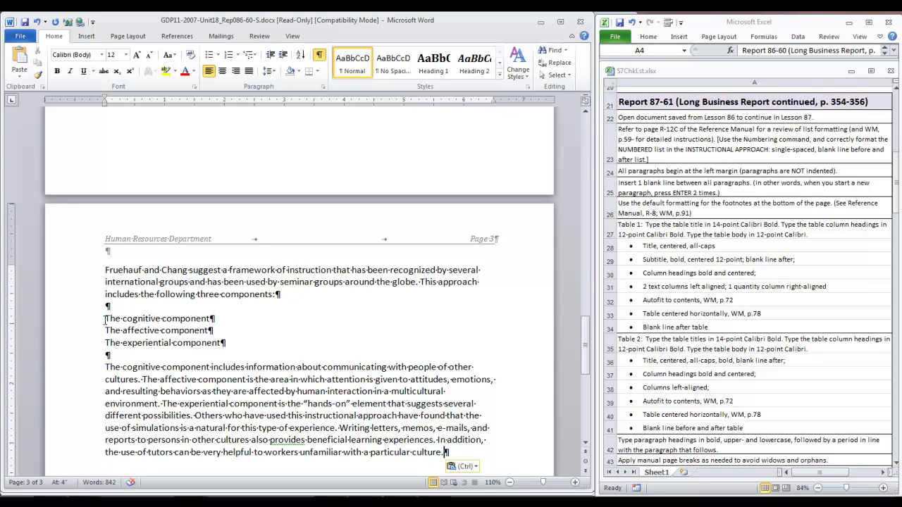
left_click_drag(104, 318, 224, 339)
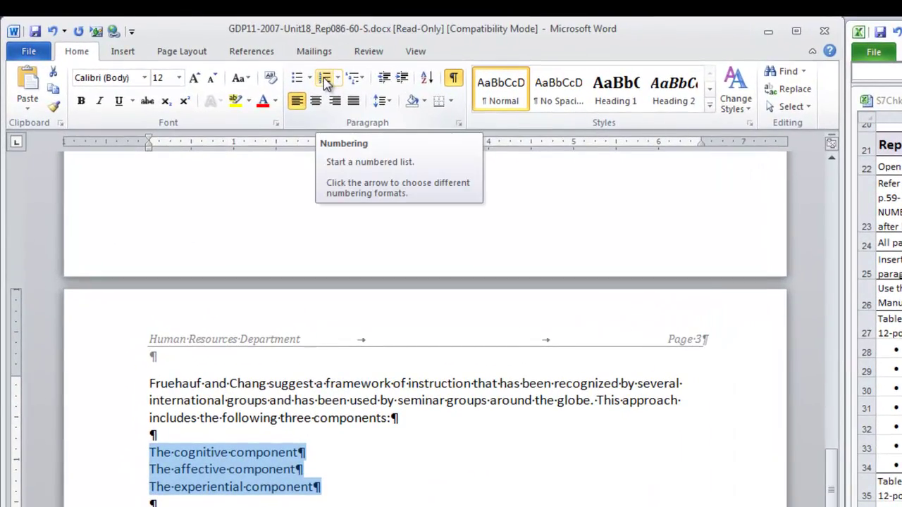
left_click(325, 79)
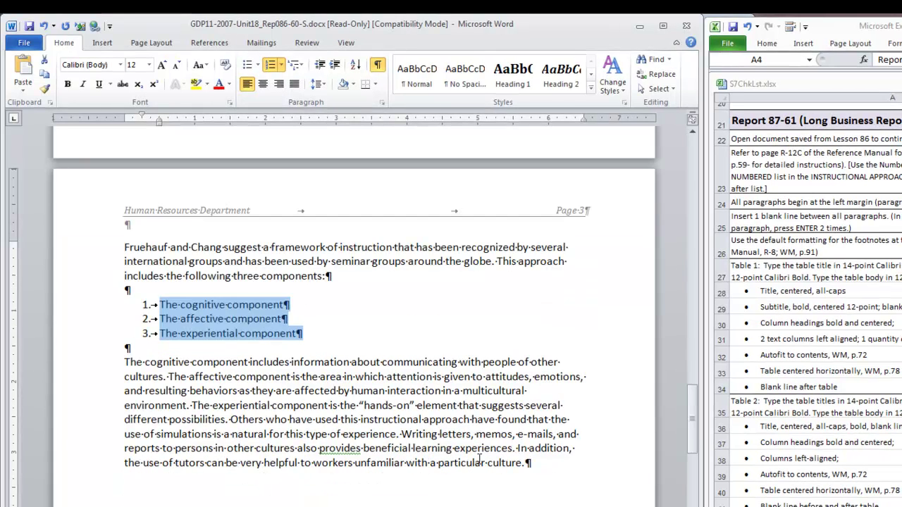
Insert a footnote after the last paragraph citing both authors, "Communication Across Cultures," International Business World Monthly, April 2010, pp. 33-47.
left_click(526, 463)
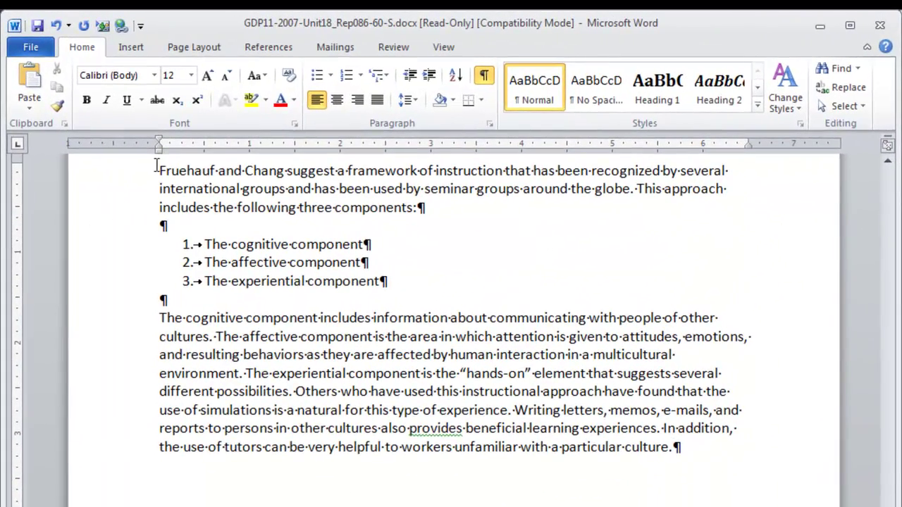
left_click(270, 47)
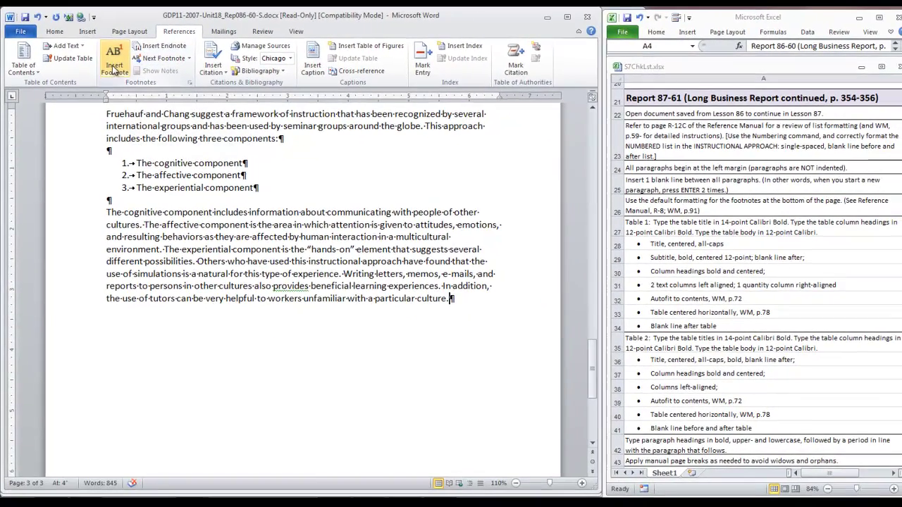
left_click(171, 92)
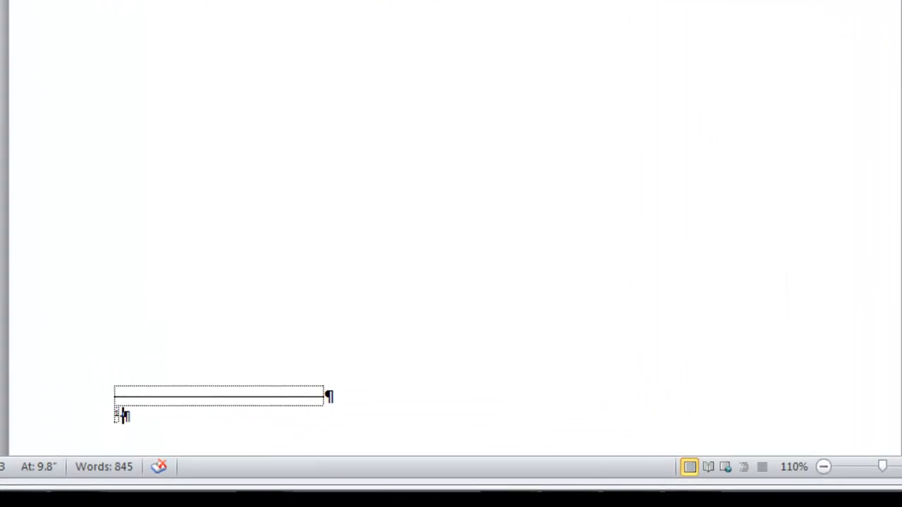
type("Faye F")
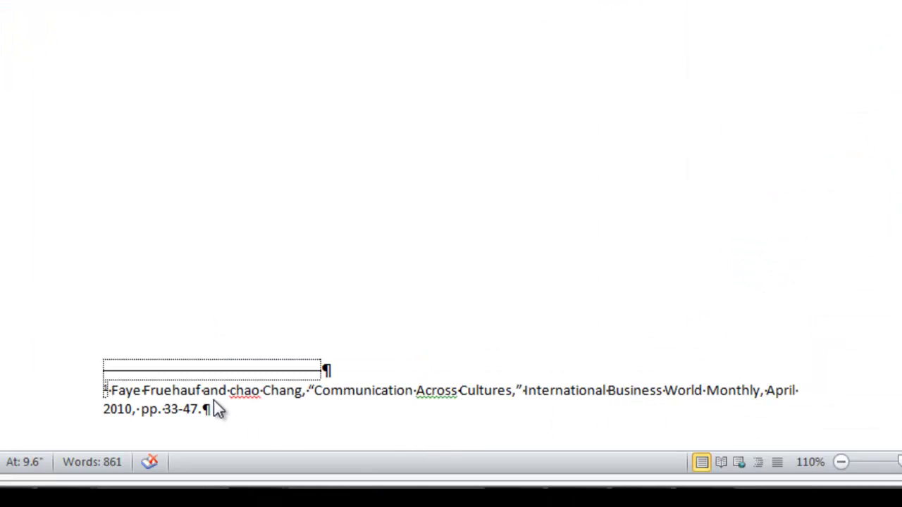
In the footnote, italicize International Business World Monthly and capitalize the second author's first name.
double_click(524, 390)
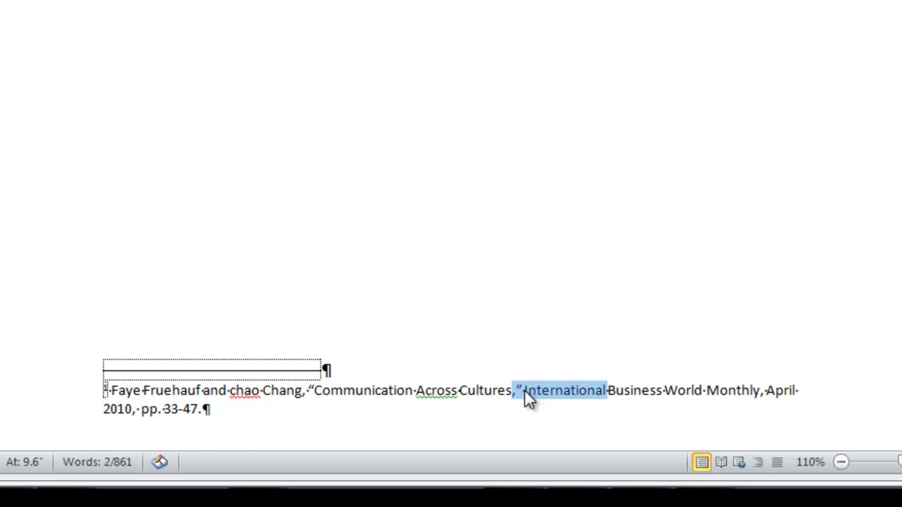
left_click(525, 390)
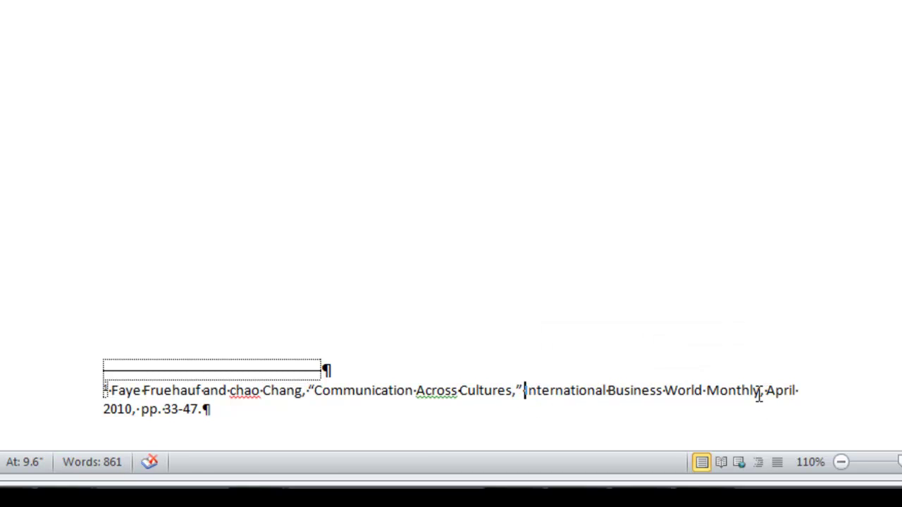
left_click(759, 392, "shift")
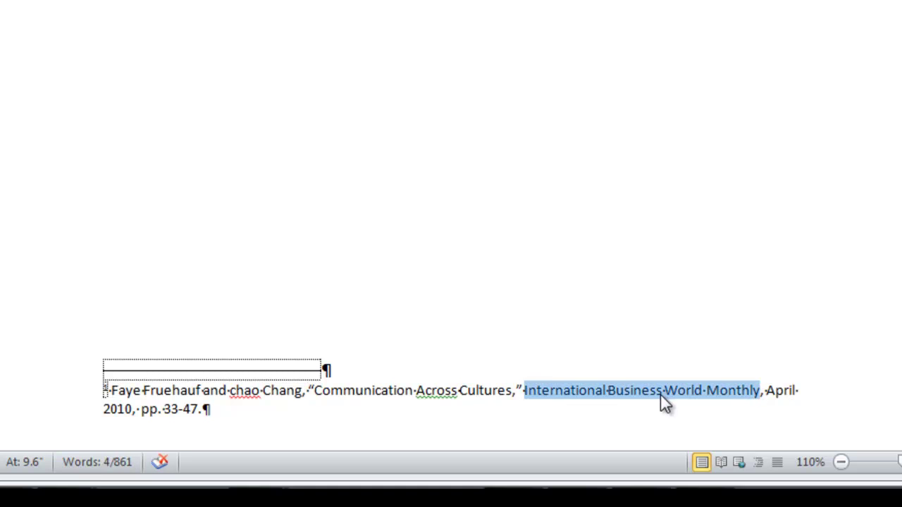
key("ctrl+i")
left_click(238, 392)
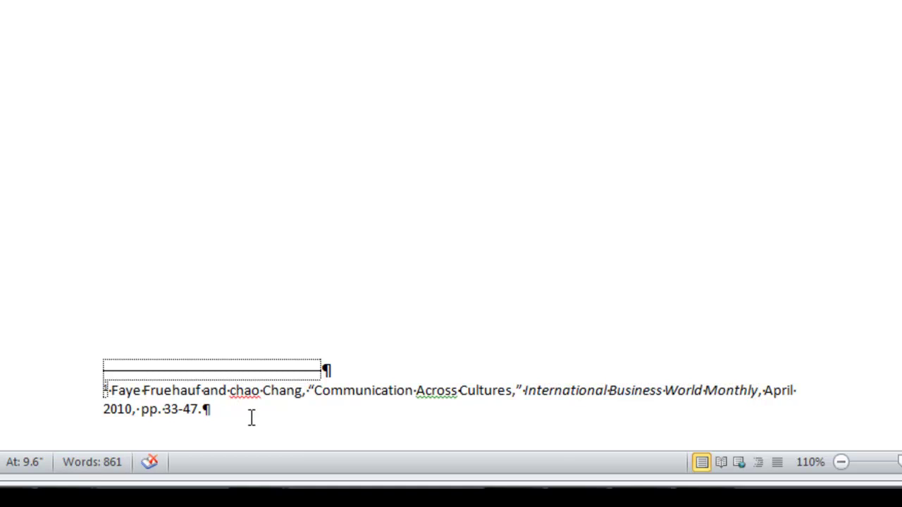
key("Delete")
type("C")
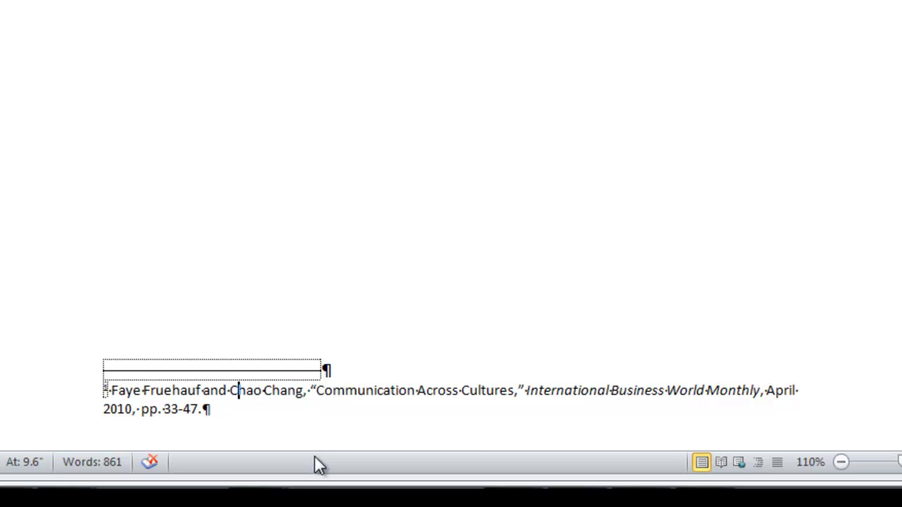
Below the footnoted paragraph, add the heading SEMINAR CONTENT and its three body paragraphs, separated by blank lines.
scroll(501, 413, "up", 5)
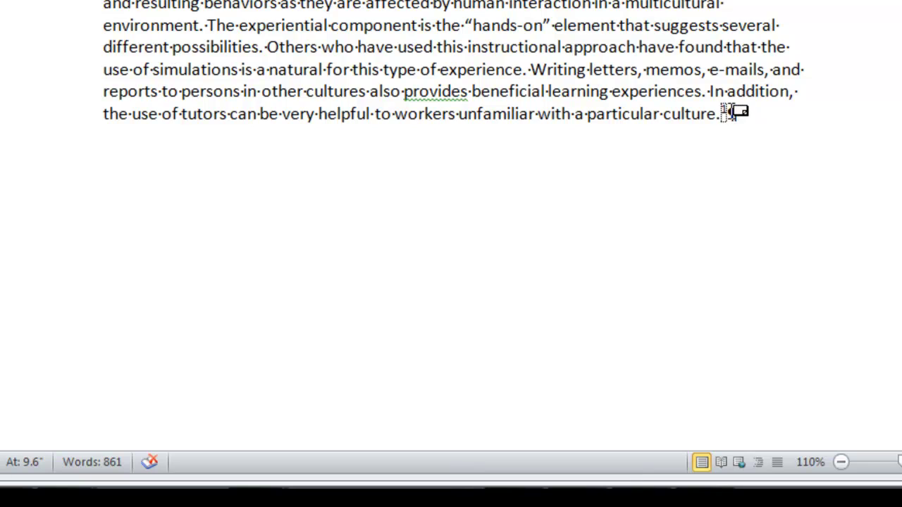
left_click(780, 131)
key("Return")
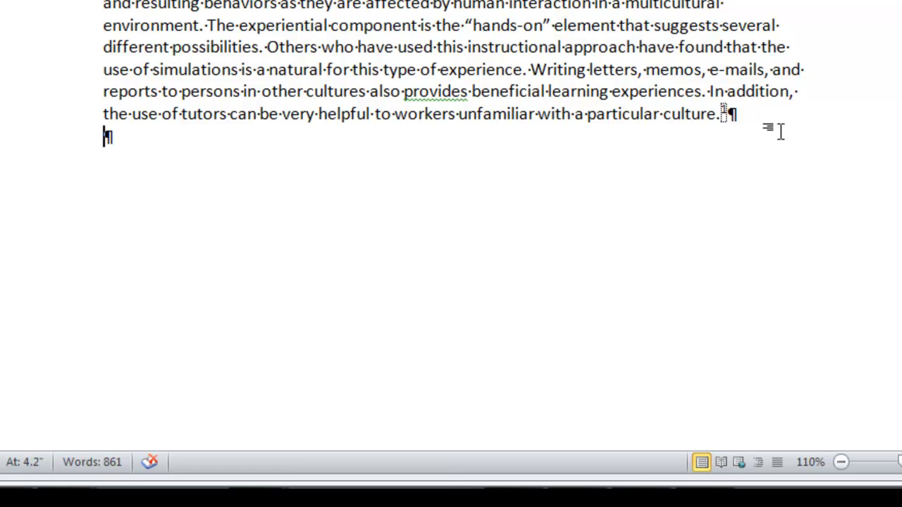
type("SEMINAR CONTENT")
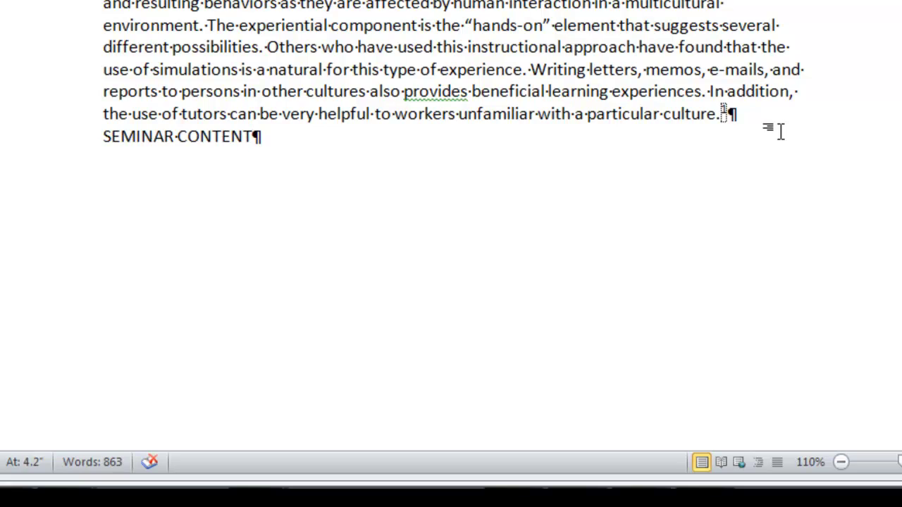
key("Return")
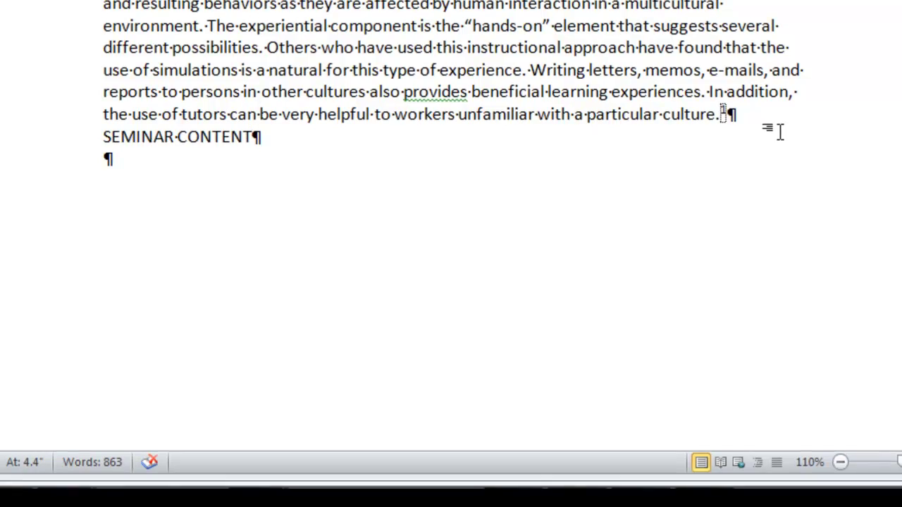
type("the cognitive, affective,")
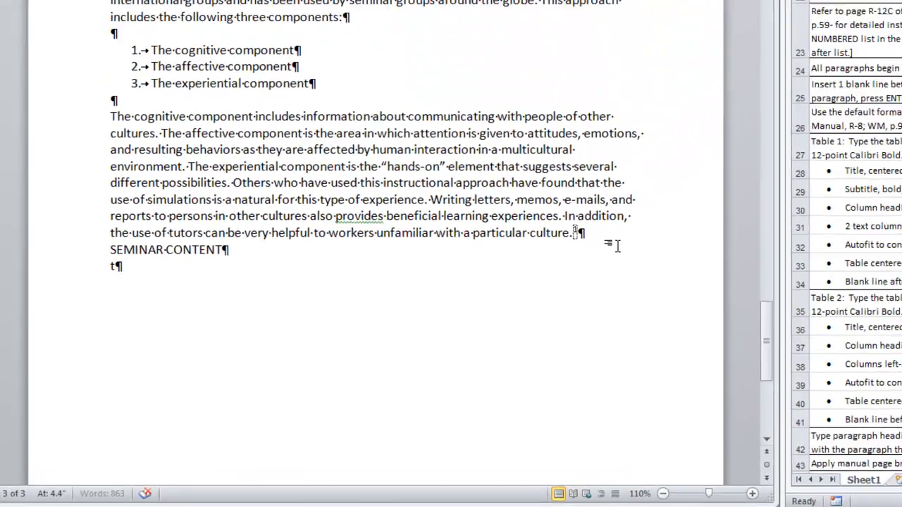
type("and experiential components would be applied as appropriate for each of the topics included. The coordinating team members have used the resources available to them at several local universities, including MIT and UMASS.  The coordinating team has found that most colleges and universities now provide instruction in international communication. Many offer separate degrees in international communication, and the number of majors and minors in this discipline has been growing rapidly for the past several years. While the content of international communication is integrated into several business administration and psychology courses, there has been a trend in recent years to provide a course or courses specifically designed for business interaction in an intercultural setting. The very nature of this type of study makes it very difficult to segment the broad topical areas, as all elements are so closely intertwined.  The seminars must reflect the broad involvement of our international operations. There is a need for many workers in our domestic offices to develop an appreciation of the intercultural challenge. This is true not only for those in the marketing and sales areas. Those in the Finance Department and the Legal Department are increasingly involved not only with foreign companies but also with huge multinational corporations that, at times, are as large as or larger than the biggest companies in the United States. Table 1, page 4, provides a summary of the largest multinational corporations around the globe with whom we have worked on numerous projects since the early 1980s.")
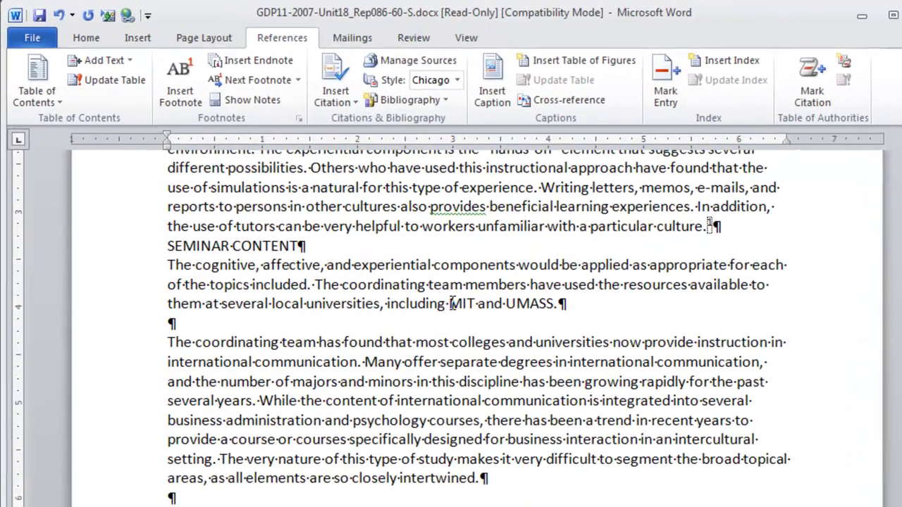
double_click(461, 304)
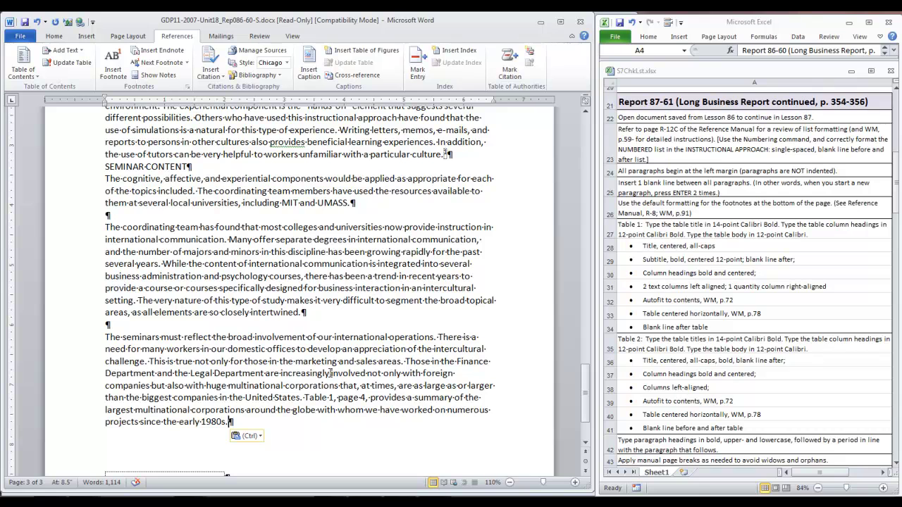
Leave one blank line after the last paragraph and insert a table with 3 columns and 2 rows.
scroll(332, 374, "down", 3)
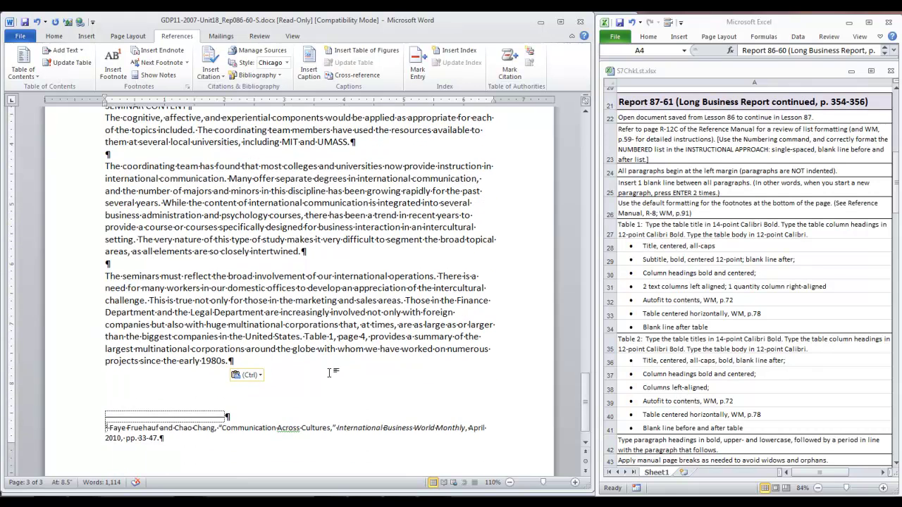
key("Return")
key("Return")
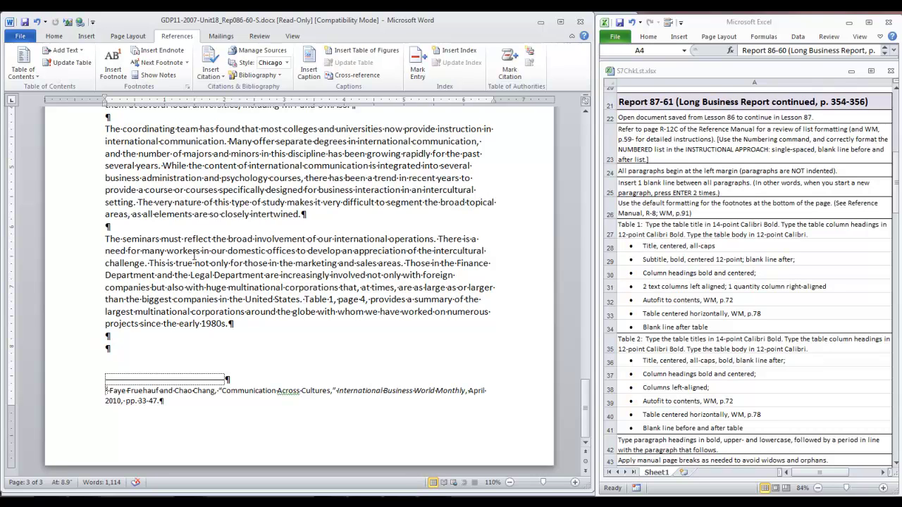
left_click(87, 37)
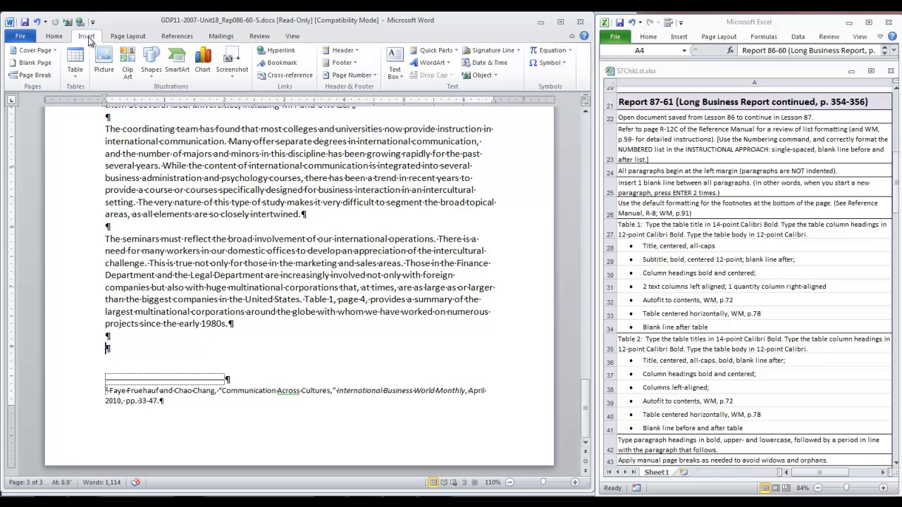
left_click(75, 62)
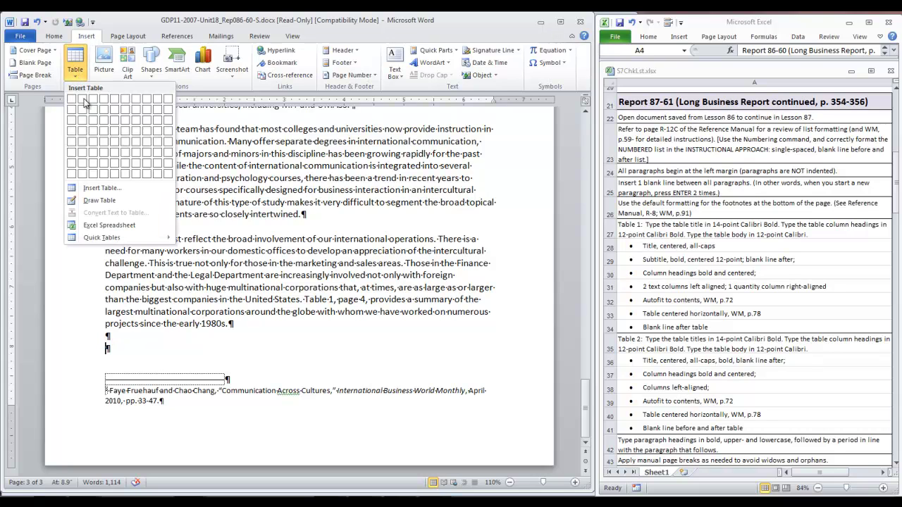
left_click(104, 189)
left_click(346, 182)
left_click(346, 182)
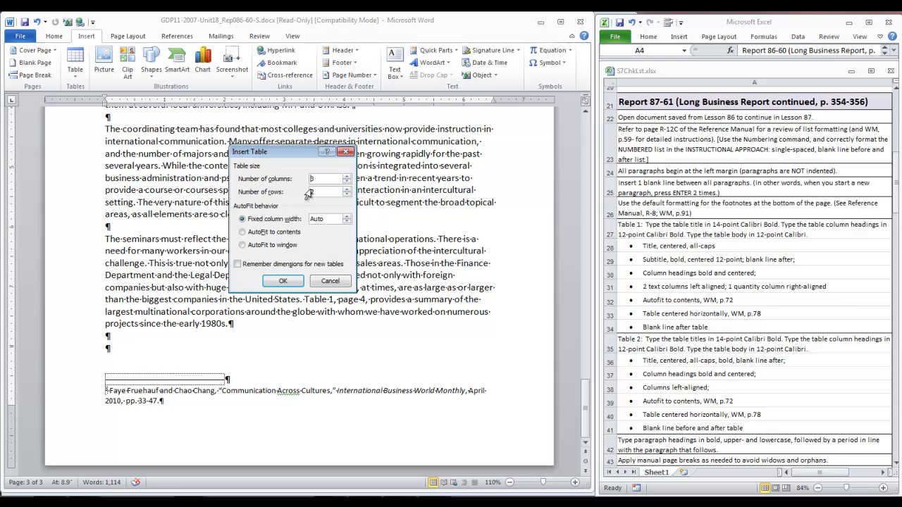
left_click(287, 281)
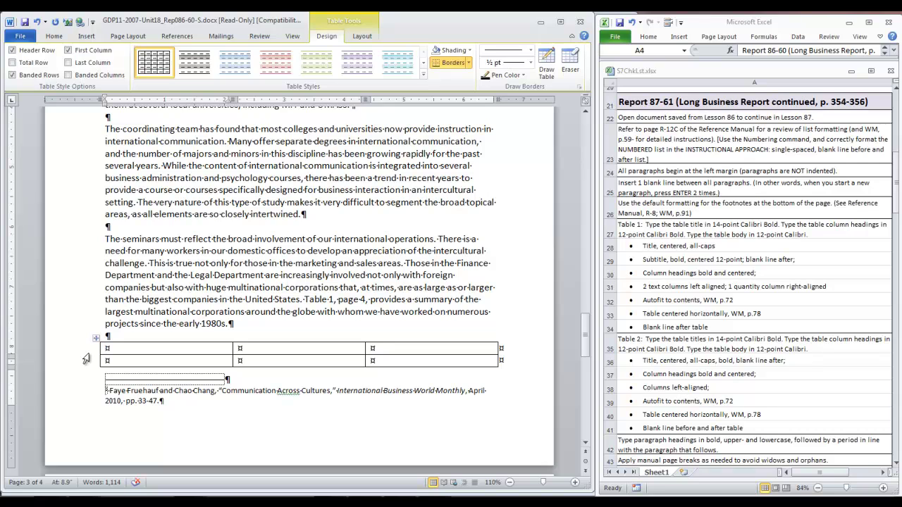
Merge the three cells in the first row of the new table.
left_click(98, 350)
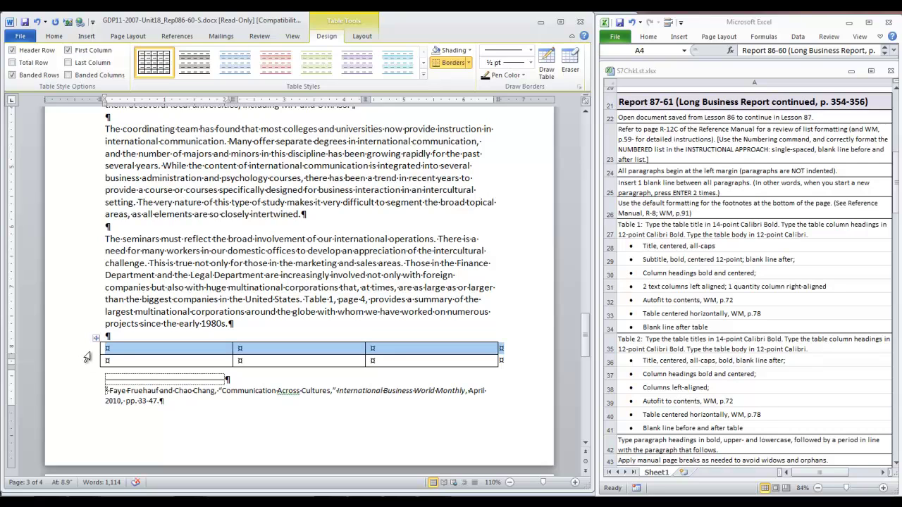
right_click(126, 355)
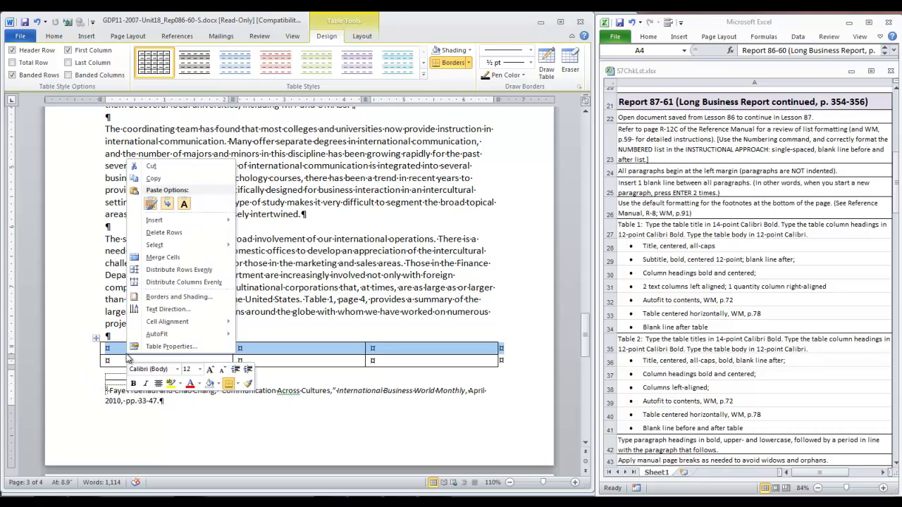
left_click(177, 258)
Make the merged first row bold and centered and enter the title "Table 1. LARGEST INTERNATIONAL COMPANIES".
left_click(53, 36)
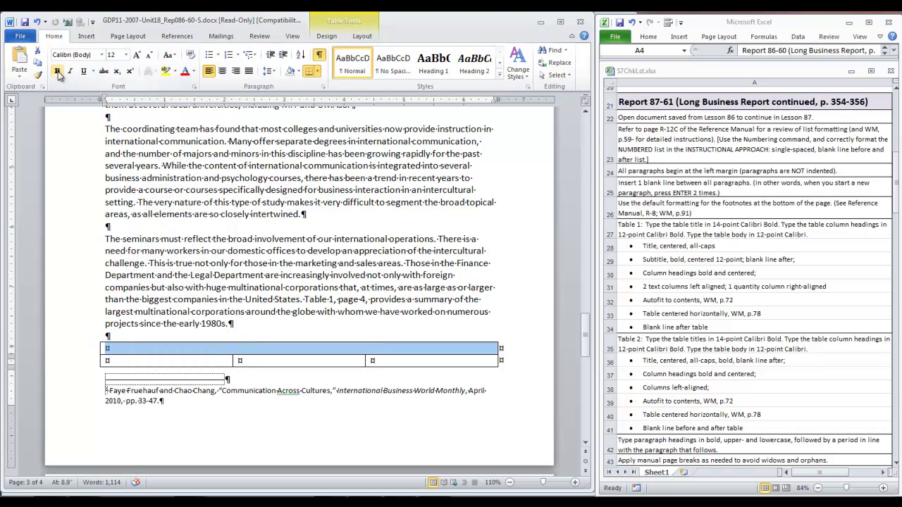
left_click(58, 72)
left_click(223, 72)
type("Table 1")
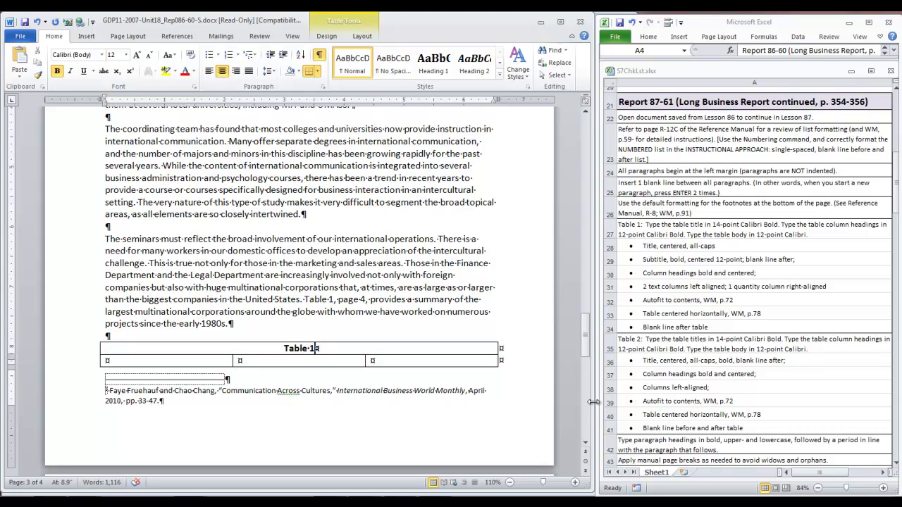
type(". LARGEST INTERNATIONAL COMPANIES")
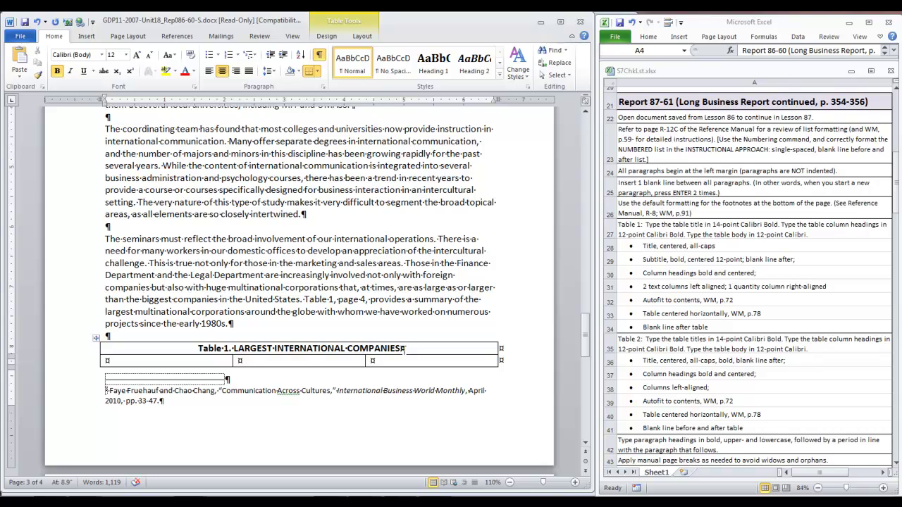
Below the Table 1 title, add the subtitle "(Doing Business With CanCom Inc.)" followed by a blank line.
key("Return")
type("(Doing Business With CanCom Inc.)")
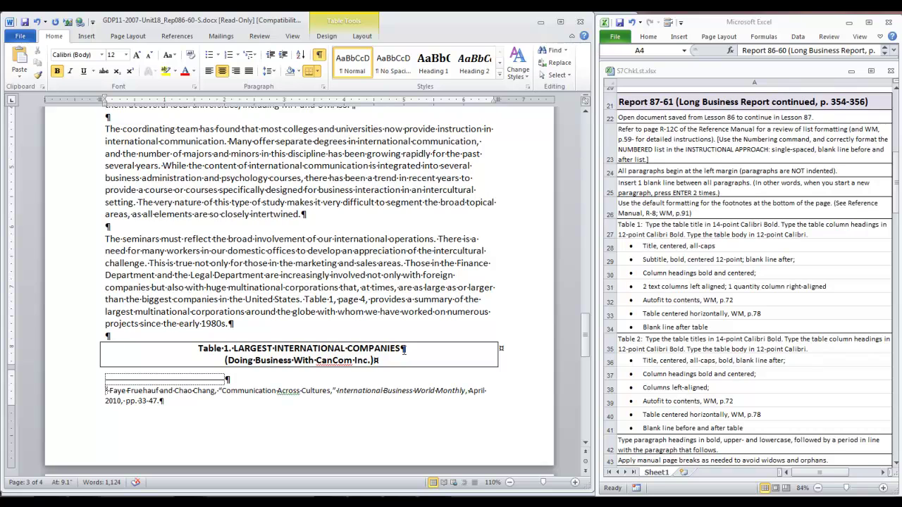
key("Down")
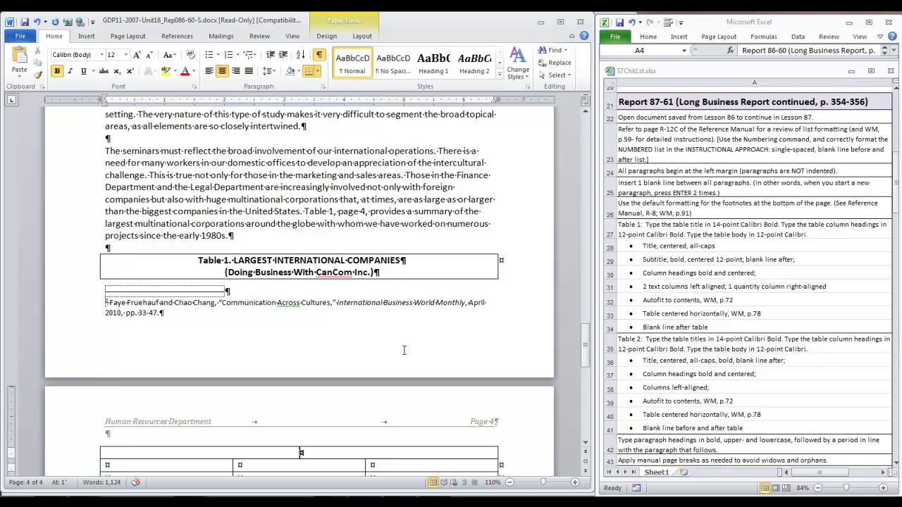
Increase the font size of the Table 1 title line to 14 points.
scroll(426, 335, "down", 3)
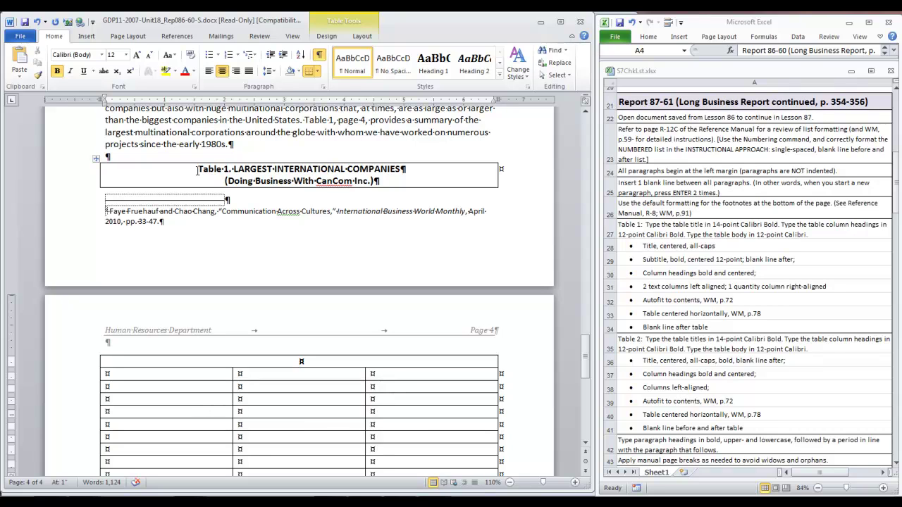
left_click_drag(197, 170, 392, 170)
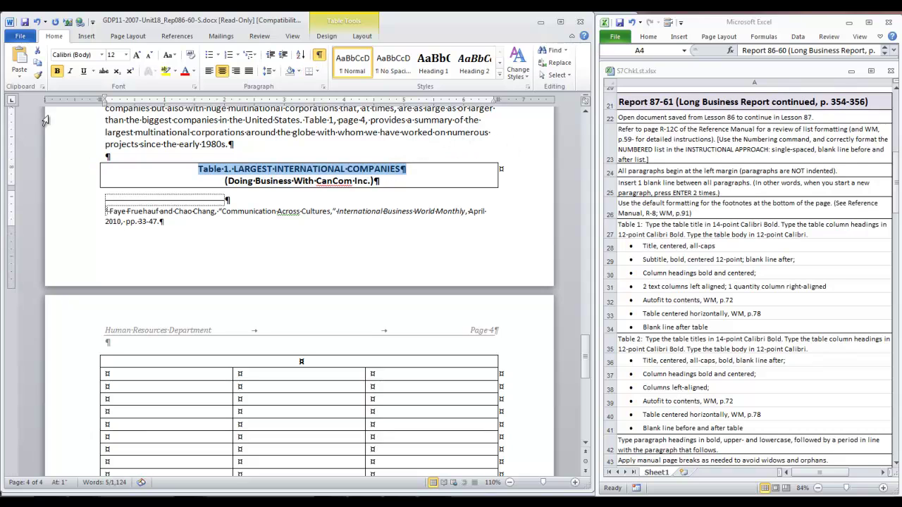
left_click(137, 56)
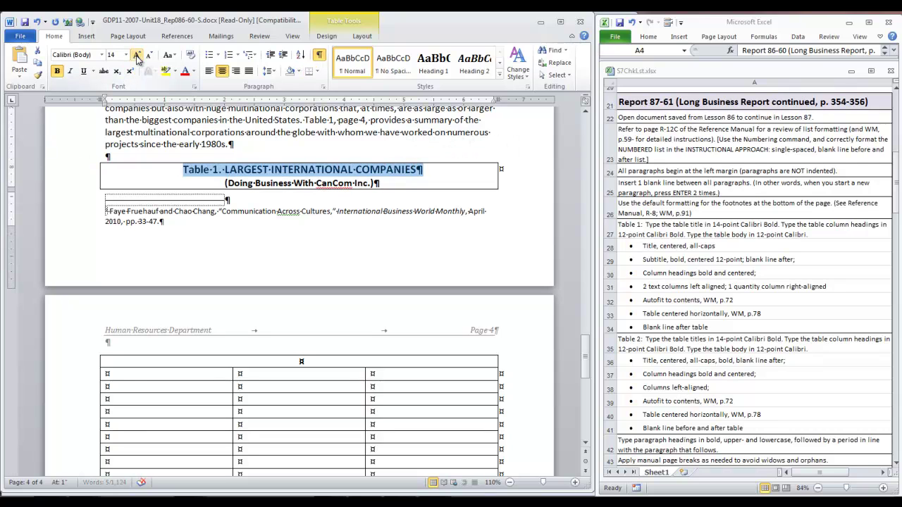
Make the column heading row of Table 1 bold and centered.
left_click(86, 378)
left_click(57, 71)
left_click(222, 72)
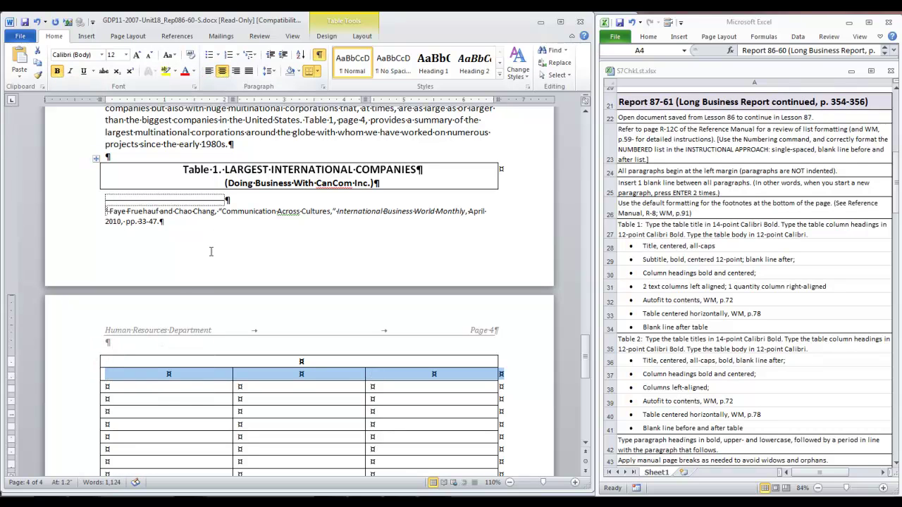
Enter the column headings Company Name, Location and Global Rank, and fill in the company rows from HSBC Holdings to Nokia.
type("Company Name")
key("Tab")
type("Location")
key("Tab")
type("Global Rank")
key("Tab")
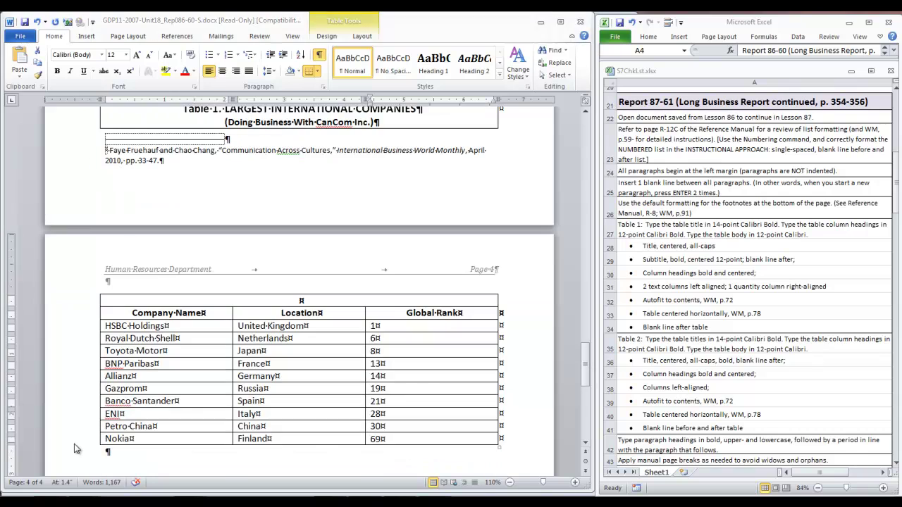
Right-align the Global Rank numbers below their column heading.
left_click_drag(374, 326, 374, 438)
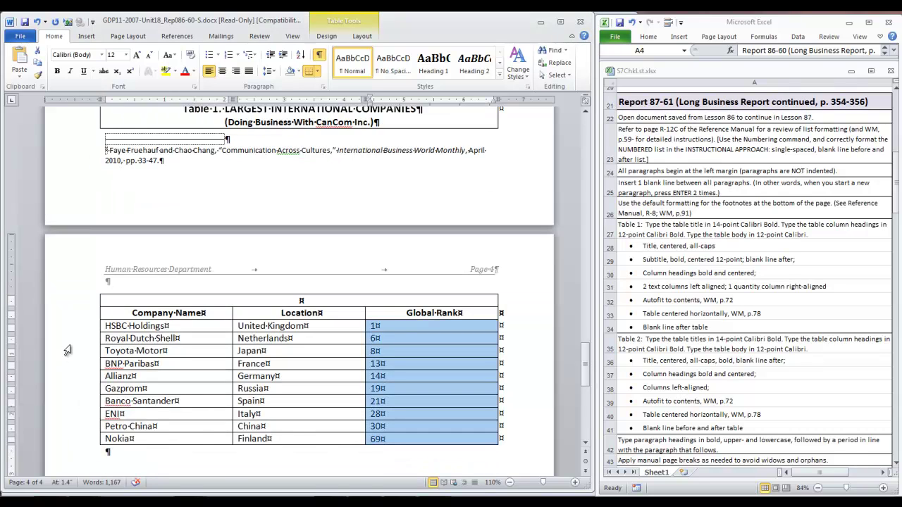
left_click(236, 71)
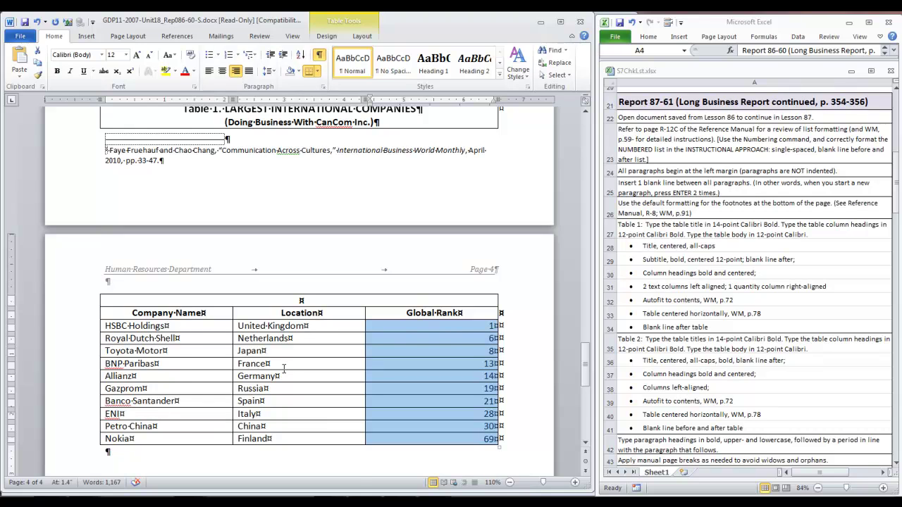
AutoFit Table 1 to its contents and center the whole table horizontally on the page.
scroll(284, 369, "up", 1)
left_click(298, 399)
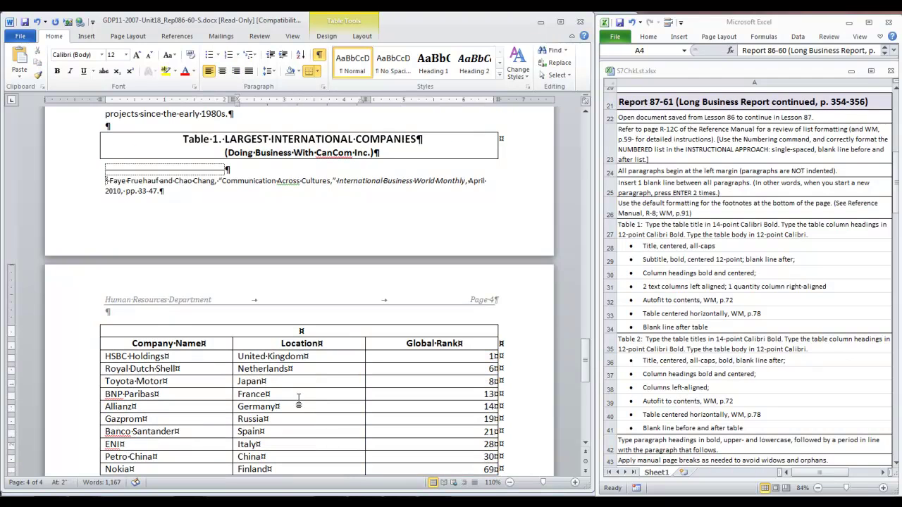
right_click(299, 400)
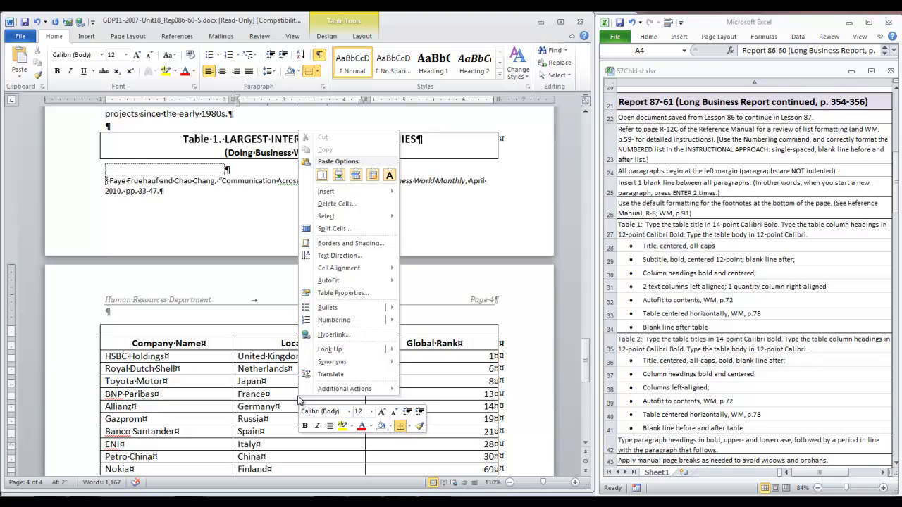
mouse_move(352, 280)
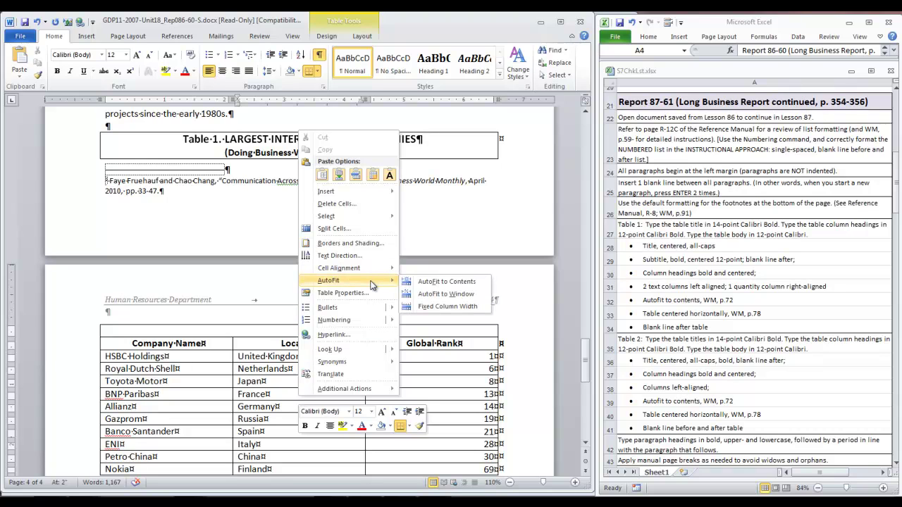
left_click(447, 282)
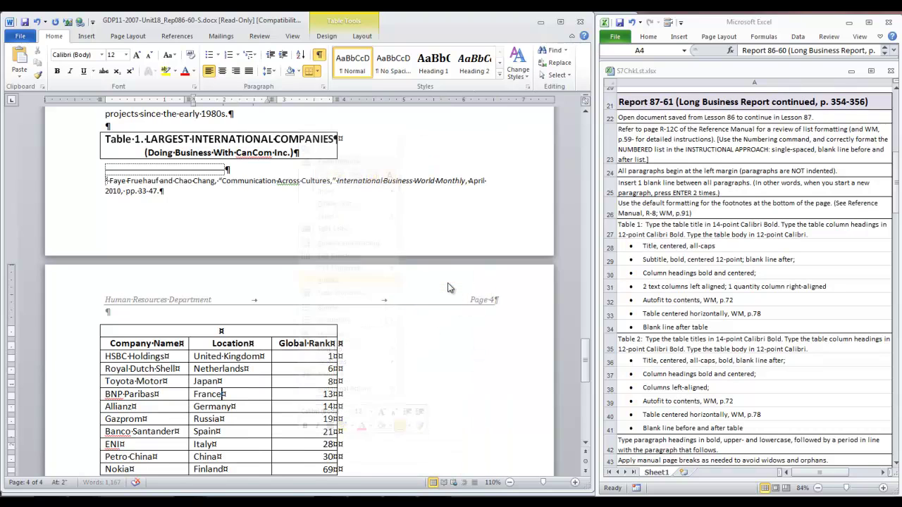
left_click(95, 131)
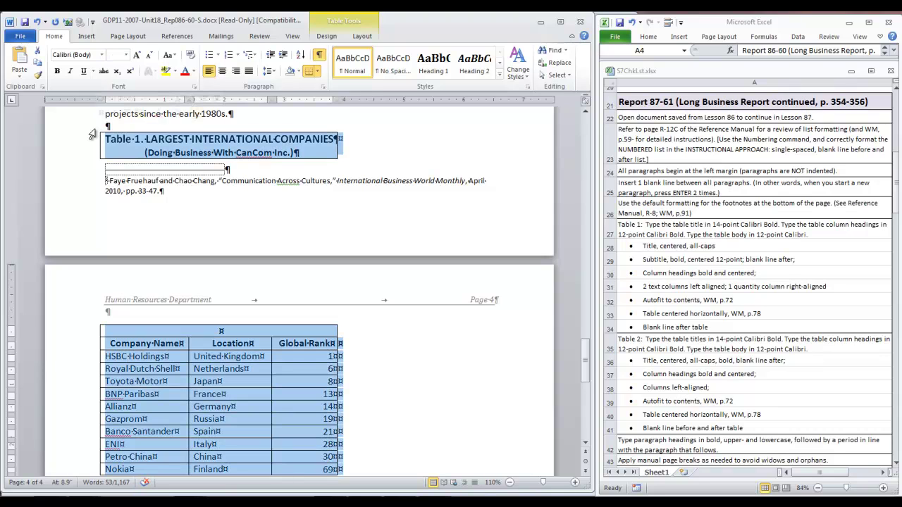
left_click(222, 72)
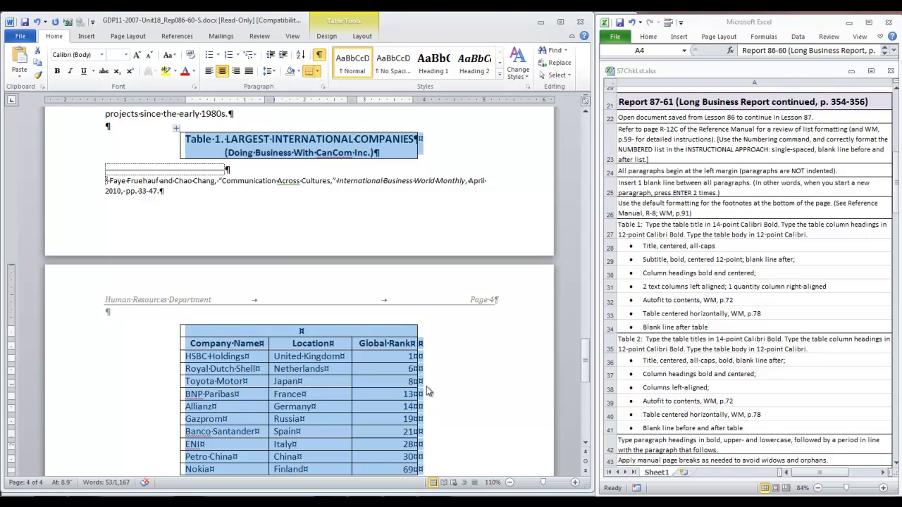
Leave one blank line after Table 1 and add the paragraph from "Several seminar topics have been suggested" to "displayed in Table 2 below.".
scroll(327, 378, "down", 1)
scroll(328, 378, "down", 7)
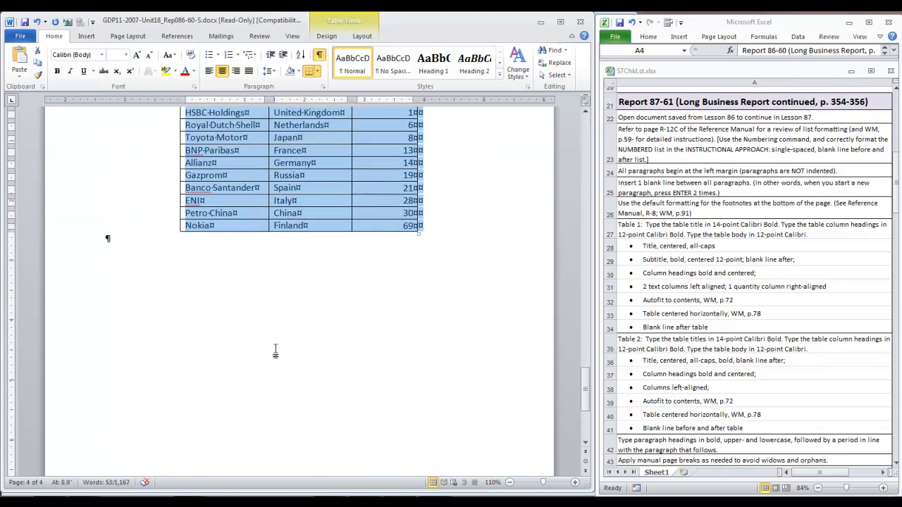
left_click(107, 240)
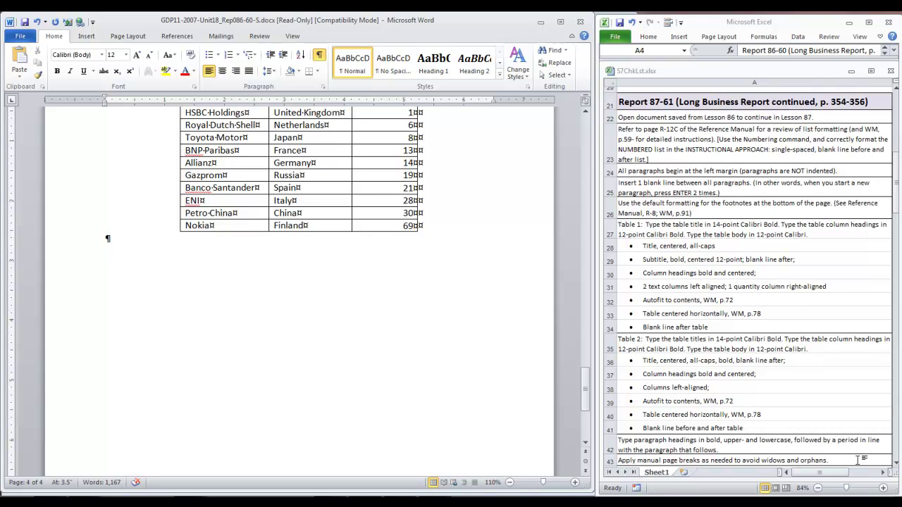
key("Return")
type("Several seminar topics have been suggested to the coordinating team members, and the literature reviewed by the team suggests that there might possibly be more than a dozen from which to choose. Because of time constraints, however, we have decided to include eight topics that are recommended by Chernov, Uda, and Kapoor. The topics and presentation times are displayed in Table 2 below.")
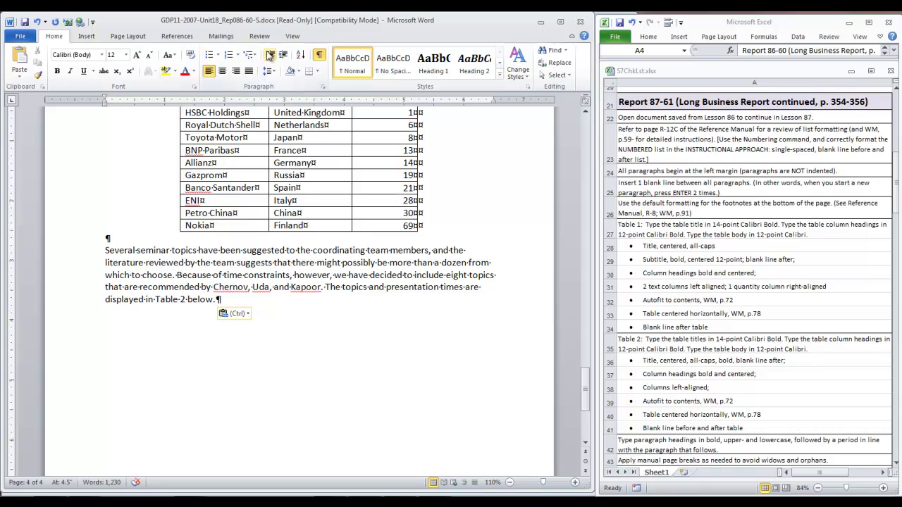
Footnote the end of the new paragraph, citing its three authors, The Dynamics of Intercultural Seminars in italics, Gateway Publishing, St. Louis, 2009, p. 42.
left_click(177, 36)
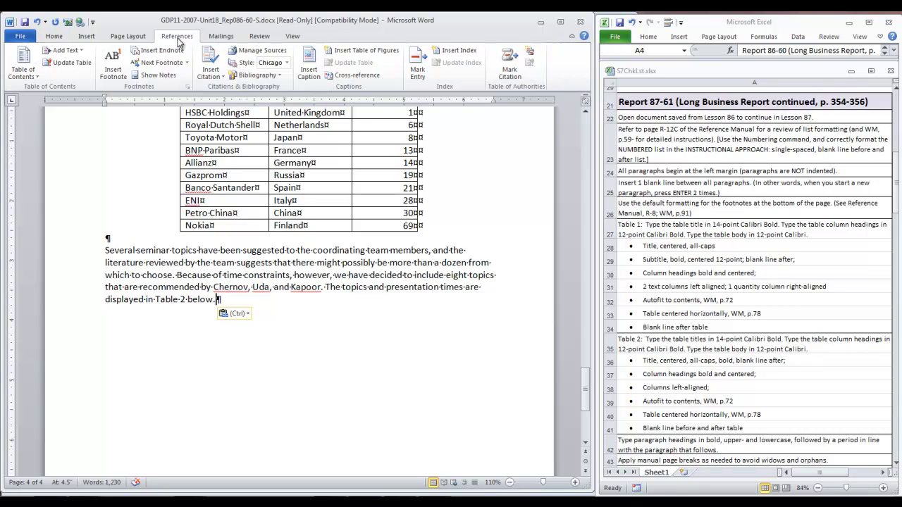
left_click(111, 69)
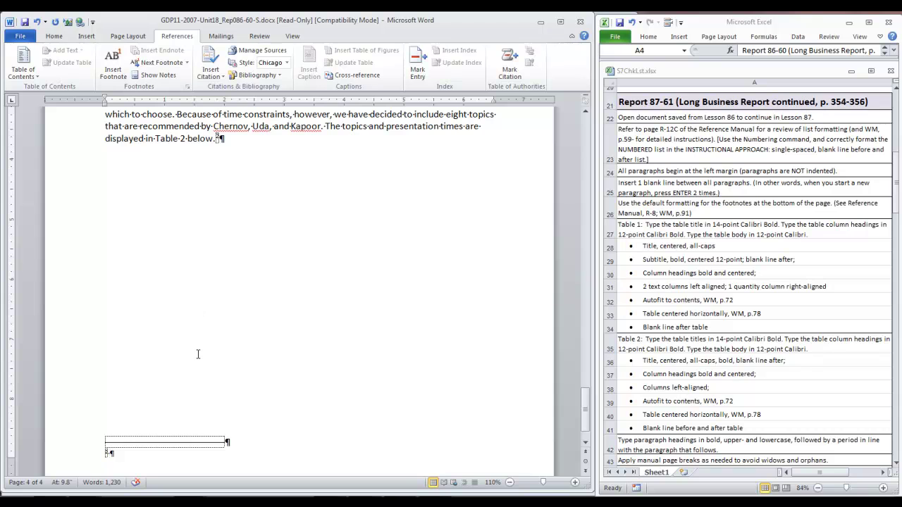
scroll(199, 352, "down", 2)
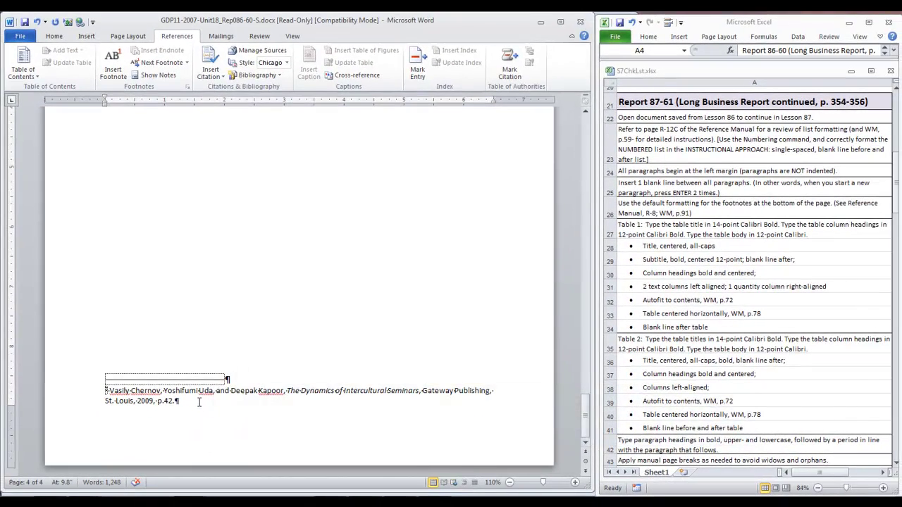
Return to the end of the footnoted body paragraph and start a new line one blank line below it.
key("shift+F5")
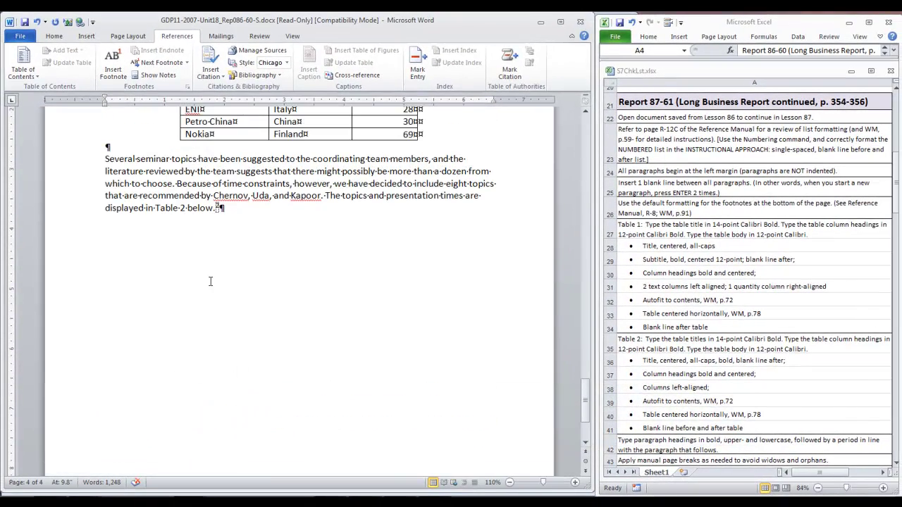
left_click_drag(217, 208, 230, 215)
left_click(245, 219)
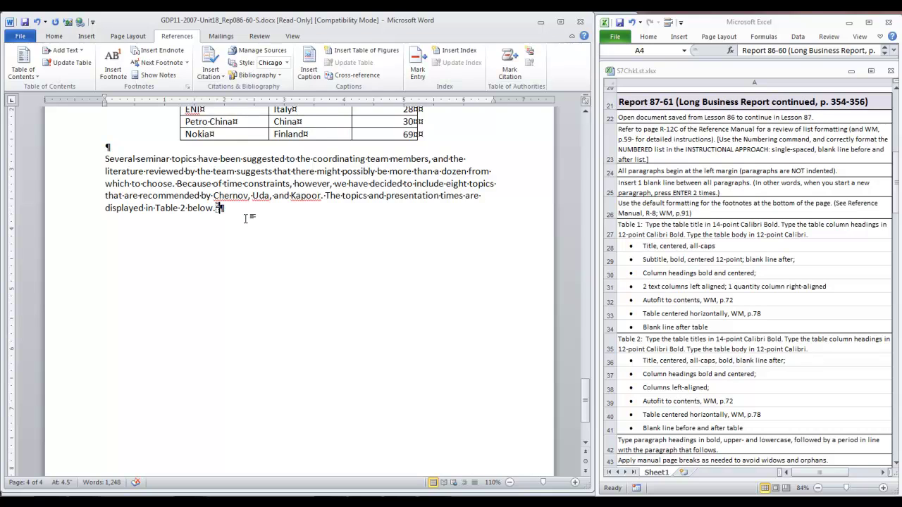
key("Return")
key("Return")
Insert a table with 2 columns and 10 rows below the blank line.
left_click(86, 36)
left_click(78, 74)
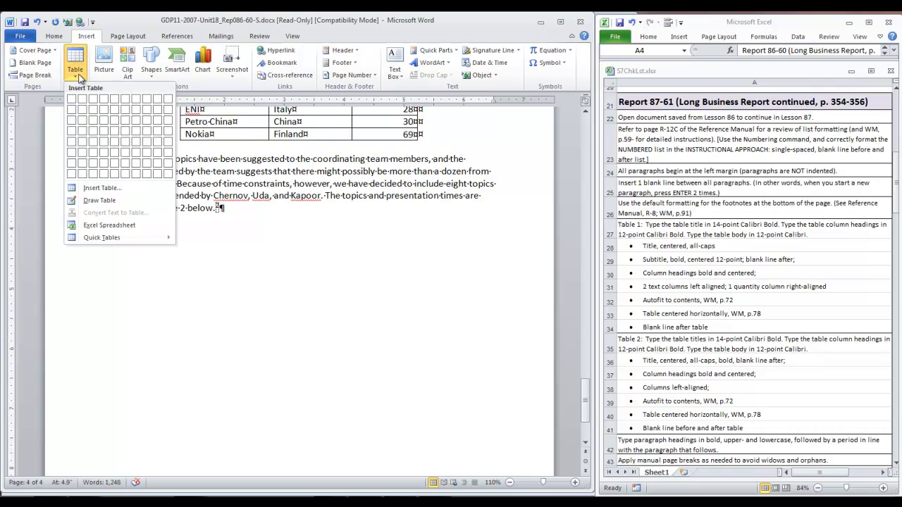
left_click(99, 188)
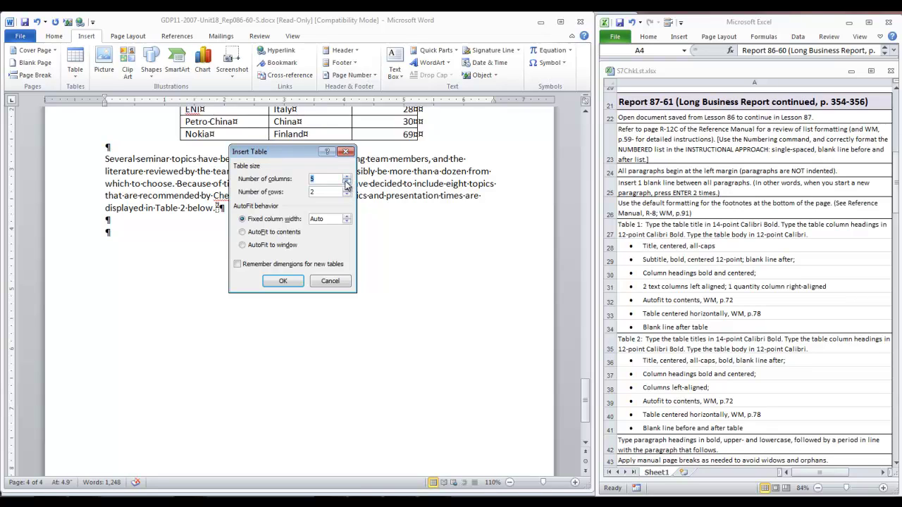
left_click(346, 183)
left_click(346, 183)
left_click(346, 182)
double_click(319, 193)
type("10")
left_click(285, 281)
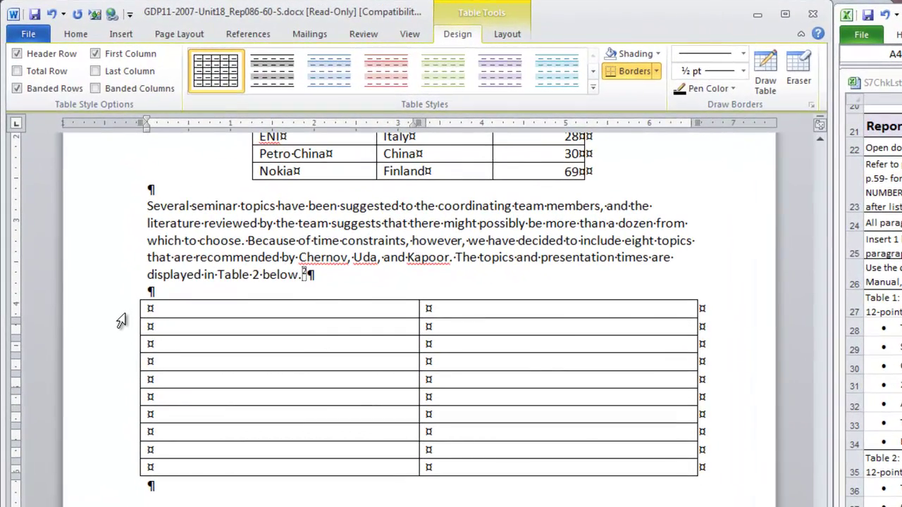
Merge the two cells in the first row of the seminar topics table.
left_click(102, 266)
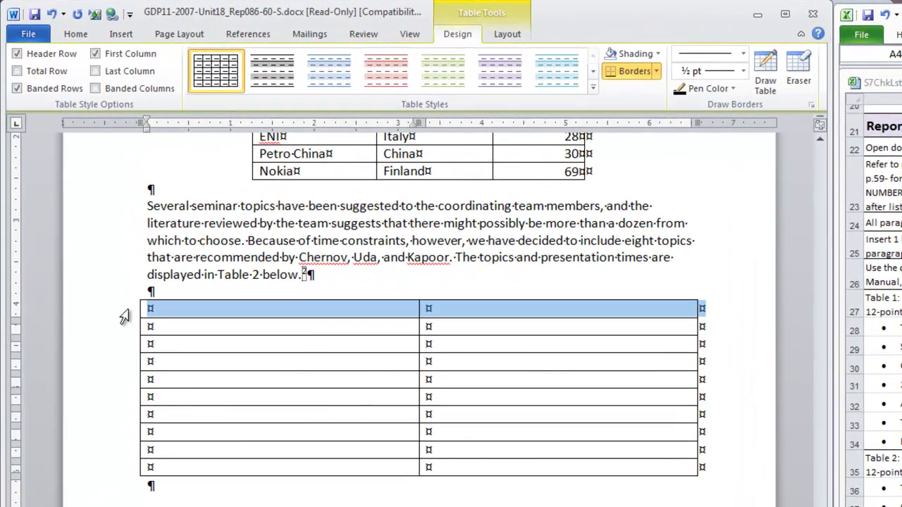
right_click(170, 310)
left_click(221, 446)
In the merged row, enter the bold, centered title "Table 2. SEMINAR TOPICS" with a blank line after it.
left_click(75, 34)
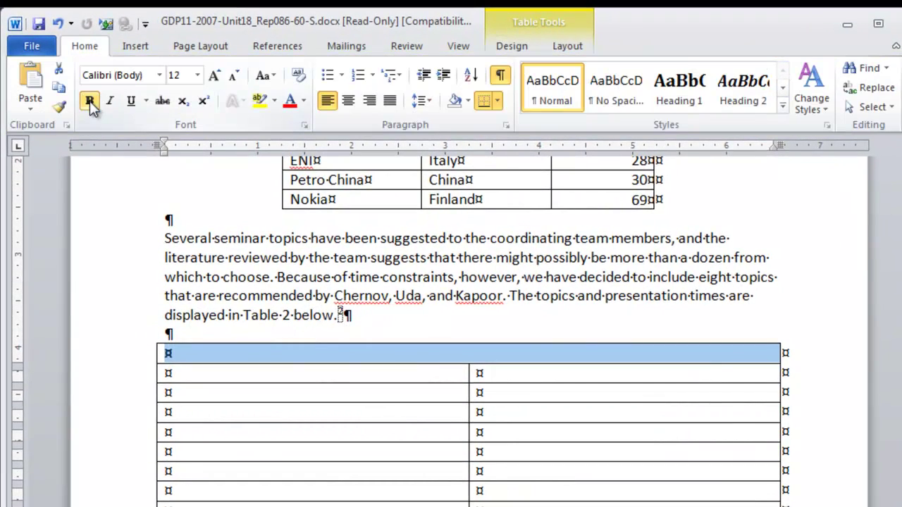
left_click(89, 101)
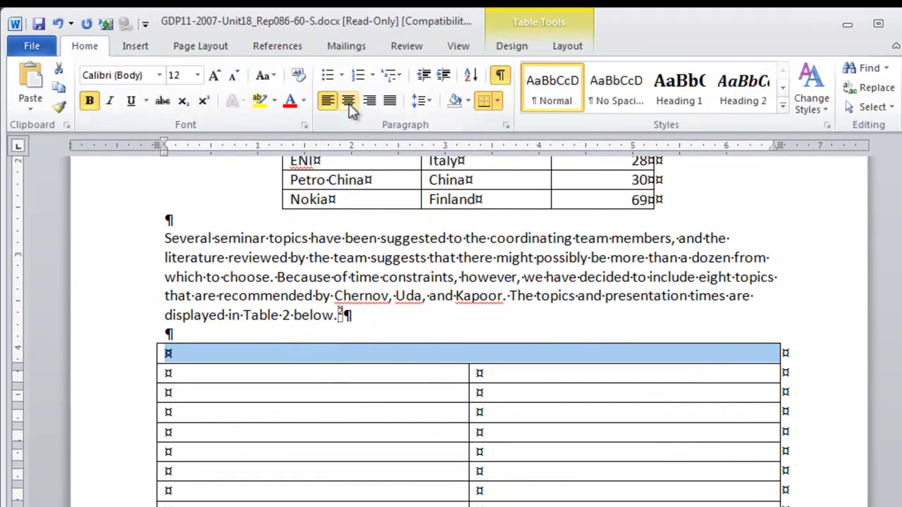
left_click(346, 101)
type("Table ")
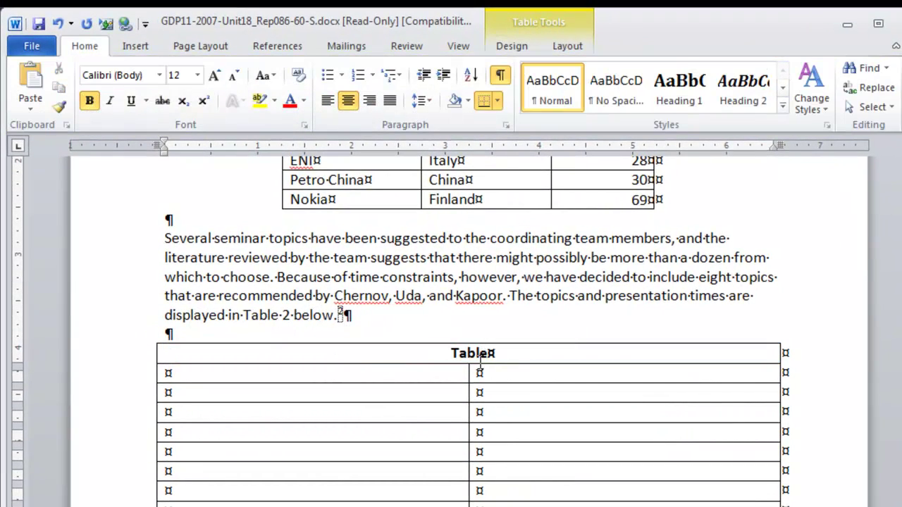
type("2. SEMINAR TOPICS")
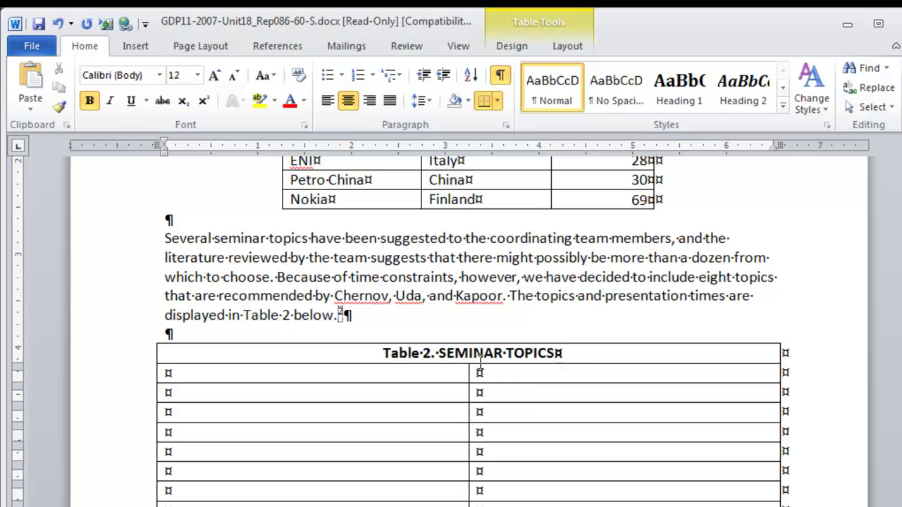
key("Return")
Enlarge the Table 2 title to 14 points and format the column heading row below it as bold and centered.
left_click_drag(383, 353, 563, 353)
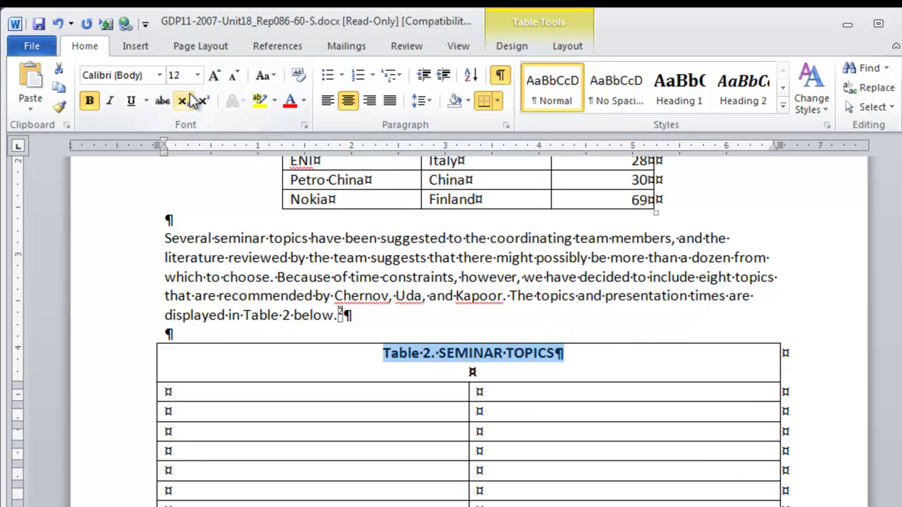
left_click(215, 75)
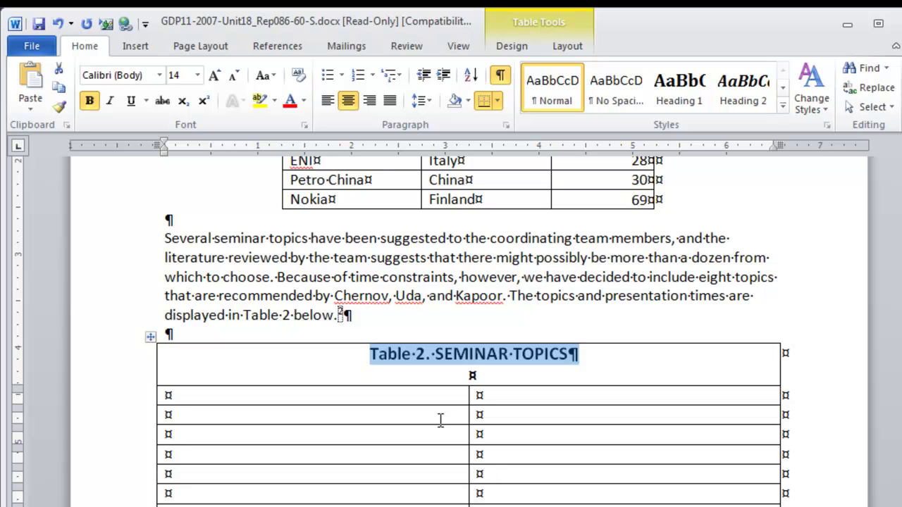
left_click(131, 401)
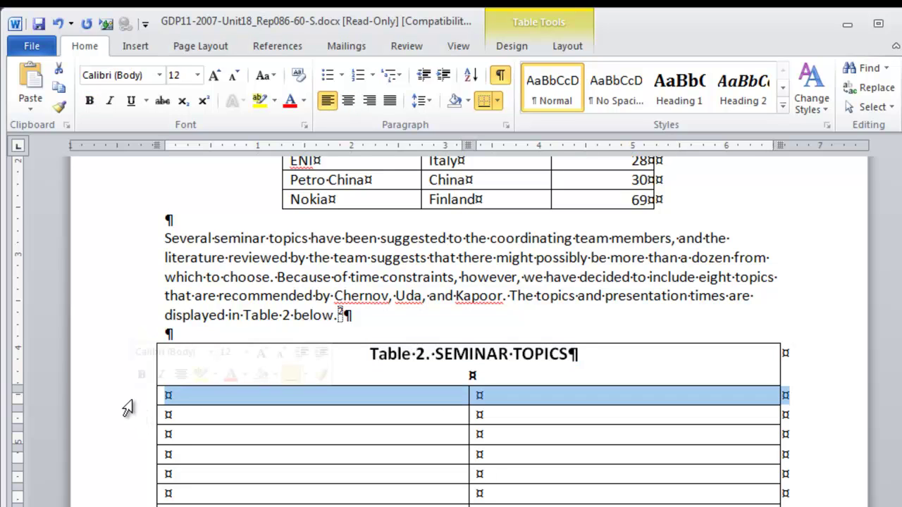
left_click(89, 100)
left_click(348, 101)
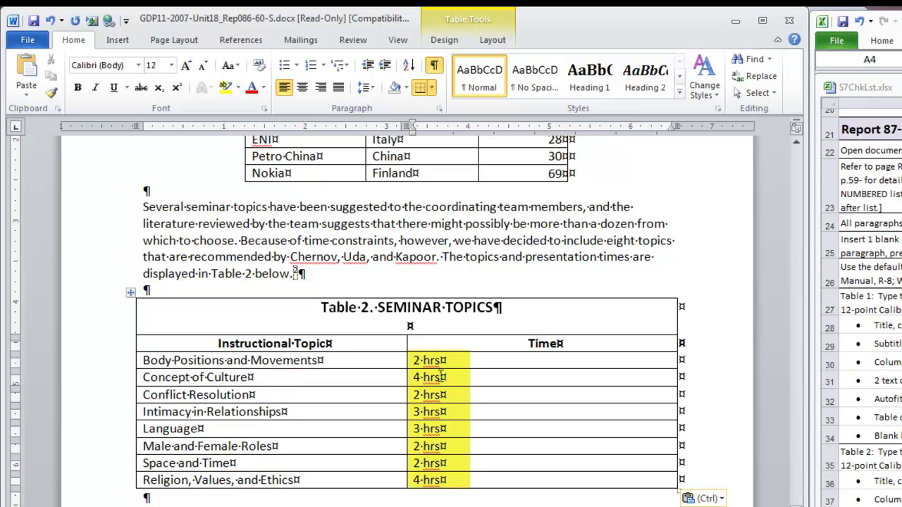
AutoFit Table 2 to its contents and center the whole table horizontally on the page.
right_click(363, 381)
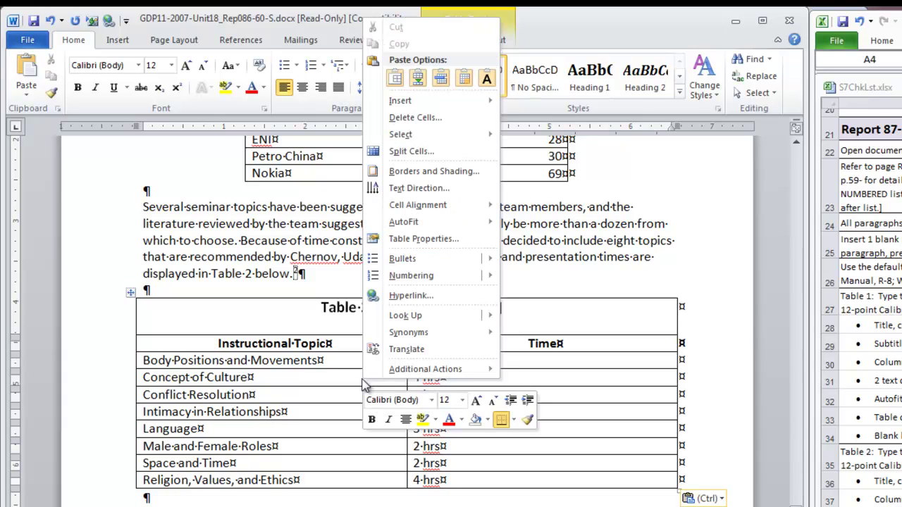
mouse_move(428, 223)
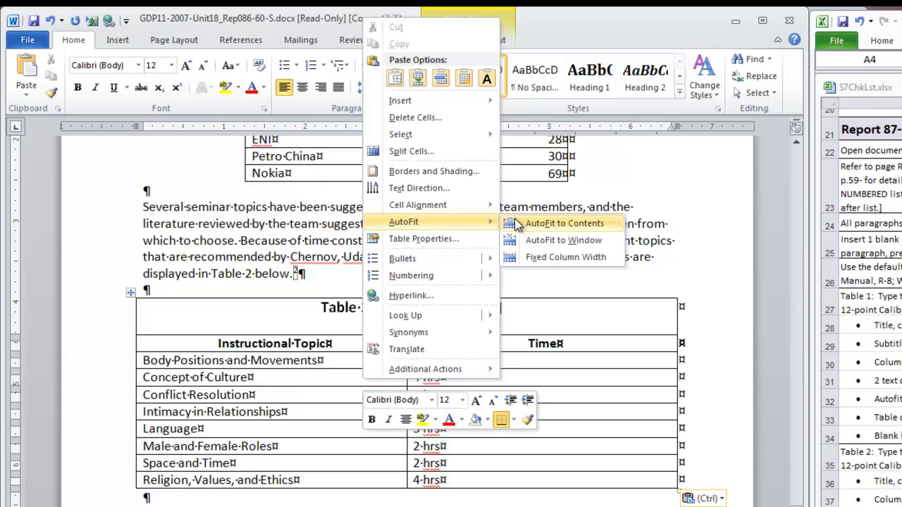
left_click(560, 225)
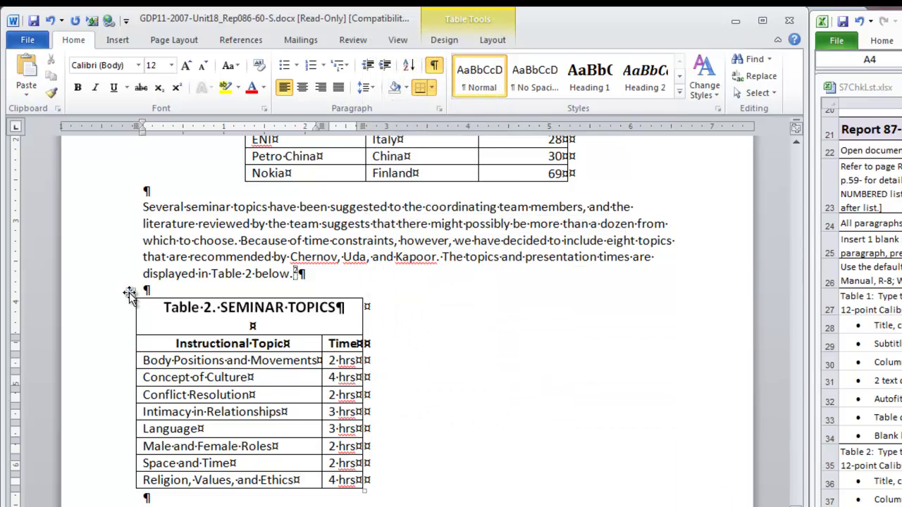
left_click(130, 295)
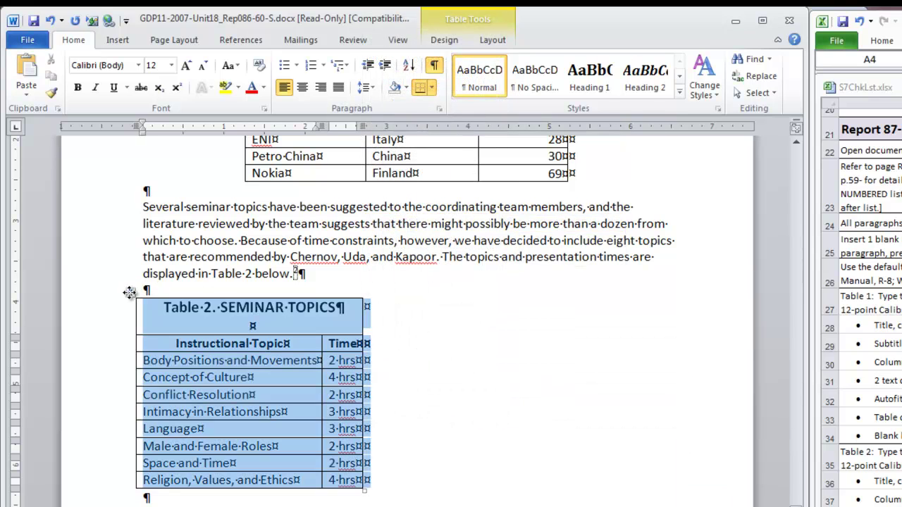
left_click(301, 88)
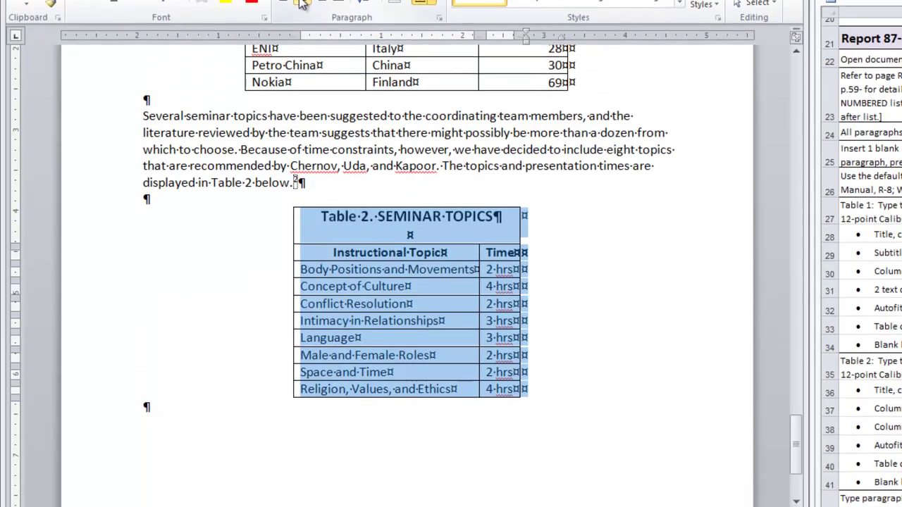
One blank line below Table 2, enter the paragraphs starting "Body Positions and Movements. Body language—that is, facial expressions" and "Concept of Culture. This session will be".
left_click(178, 506)
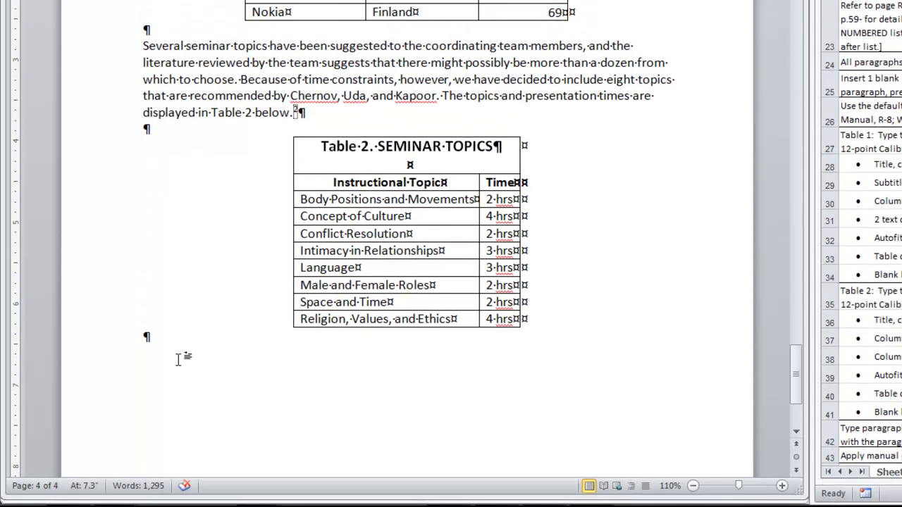
key("Return")
type("Bo")
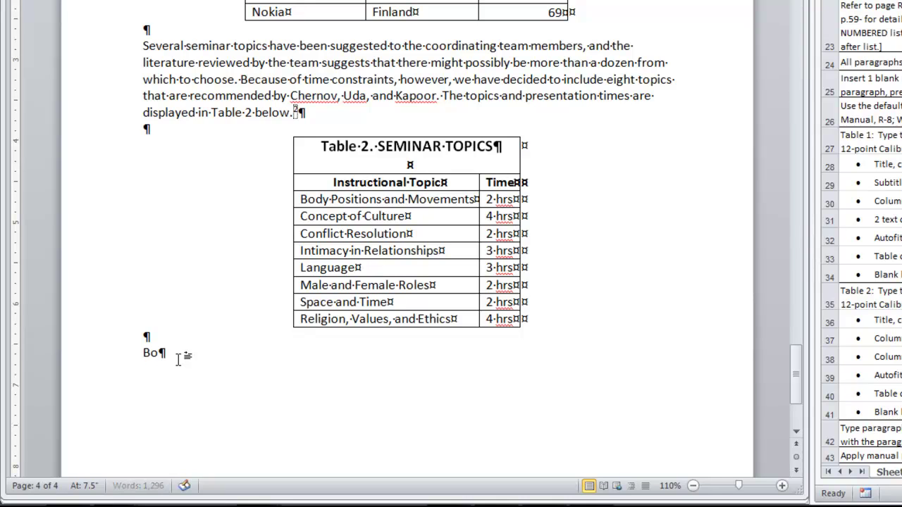
type("dy Positions and Movements.")
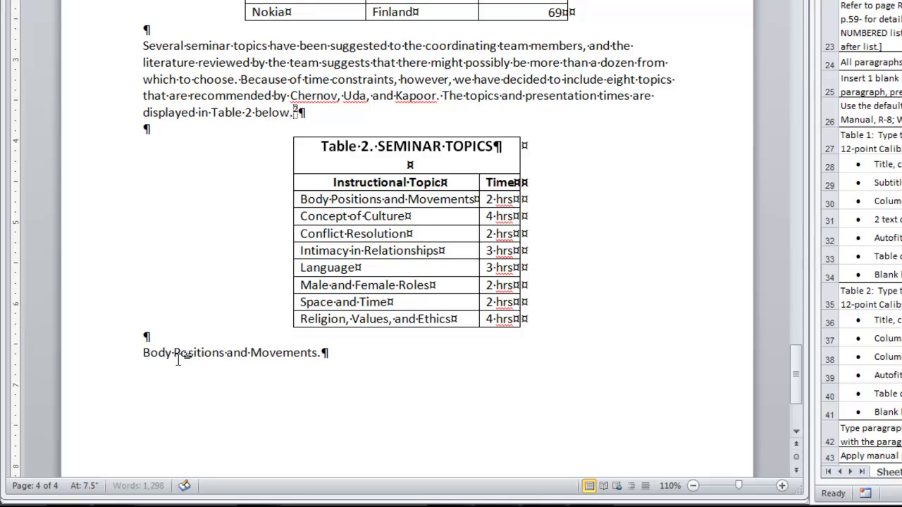
type(" Body language—that is, facial expressions, gestures, and body")
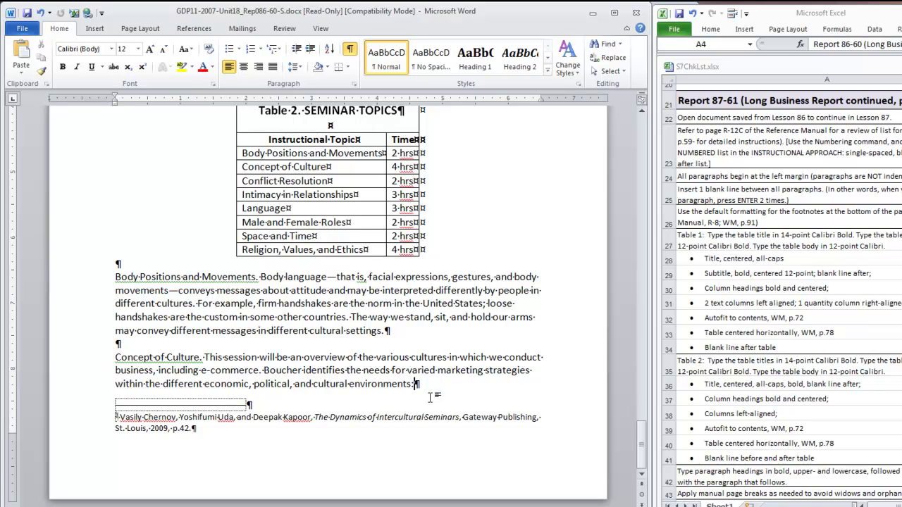
On page 5, enter the paragraph "International Web use and access are growing exponentially…" and, after a blank line, "Case studies will be reviewed…".
scroll(430, 397, "down", 3)
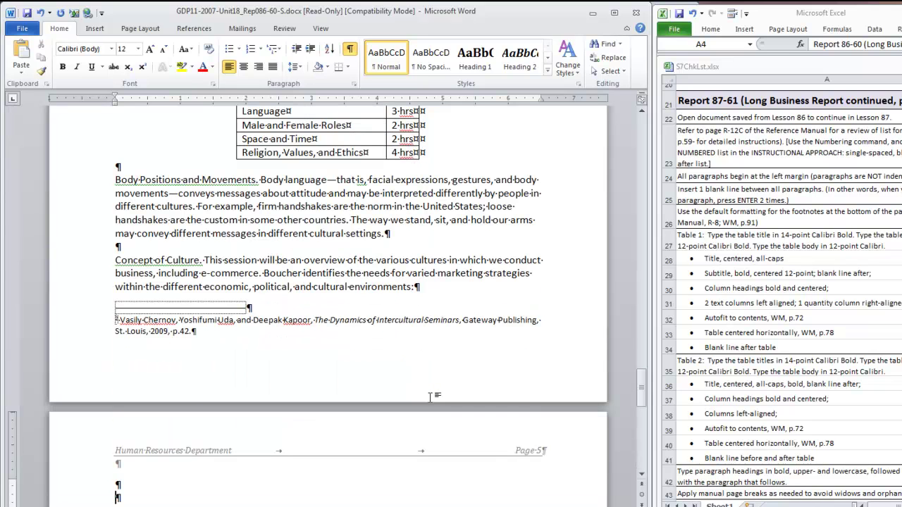
scroll(430, 399, "down", 3)
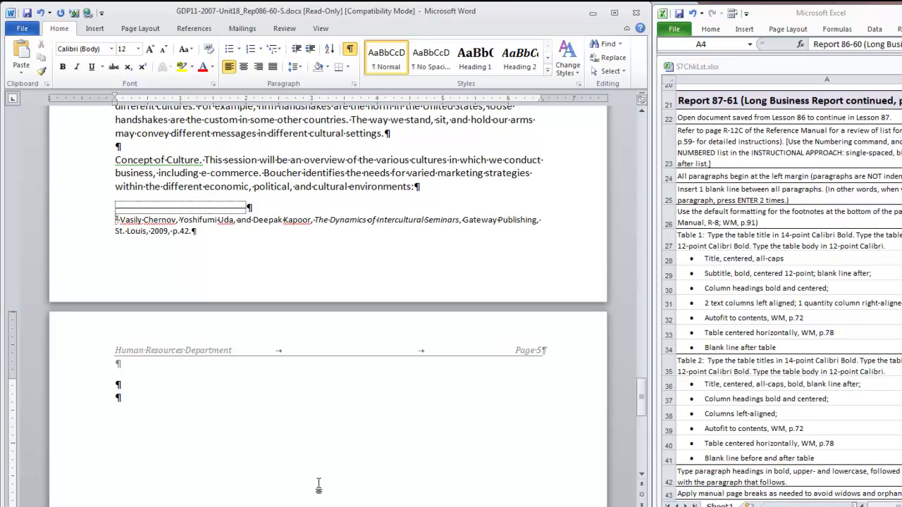
type("International Web use and access are growing exponentially, and many businesses are wanting to capitalize on this trend and grab their fair share of this global market. English-speaking audiences are not expected to continue to dominate this market. Certainly, more than a literal translation will be required to reach this culturally diverse audience.")
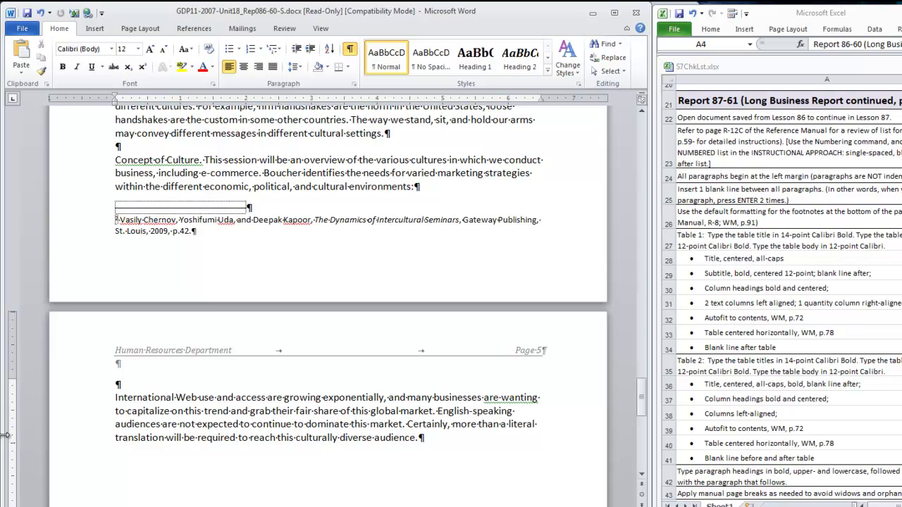
key("Return")
key("Return")
type("Case studies will be reviewed that are considered classics in the field of international communication. In addition, summaries of some of our own successes and failures will be reported.")
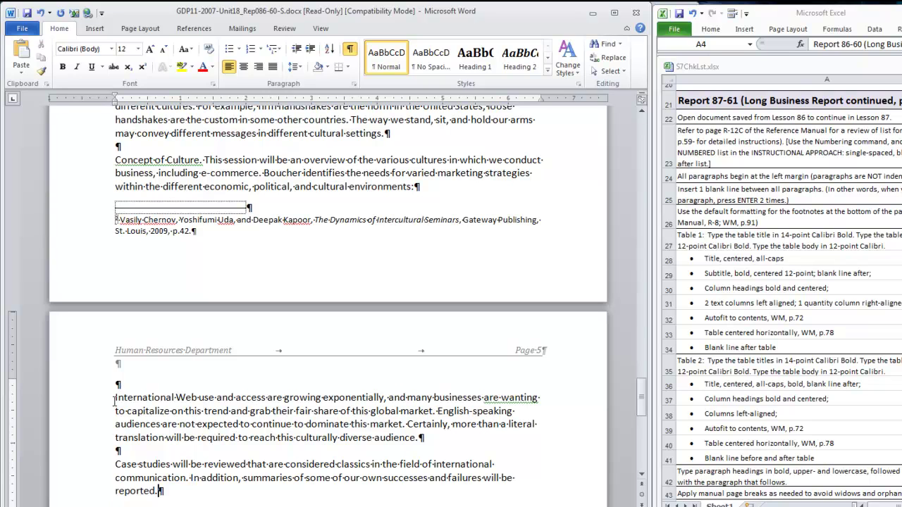
Indent the quoted "International Web use" paragraph 0.5" from both the left and the right margin.
left_click_drag(116, 398, 422, 437)
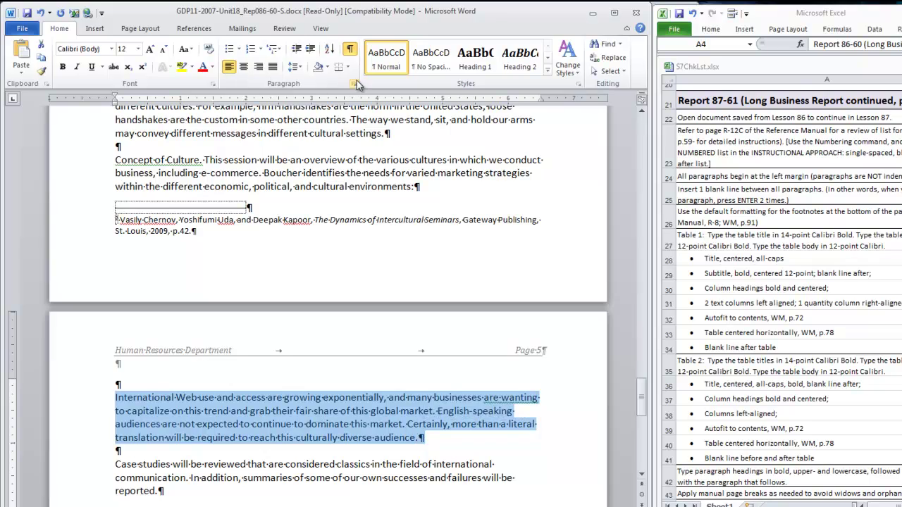
left_click(357, 85)
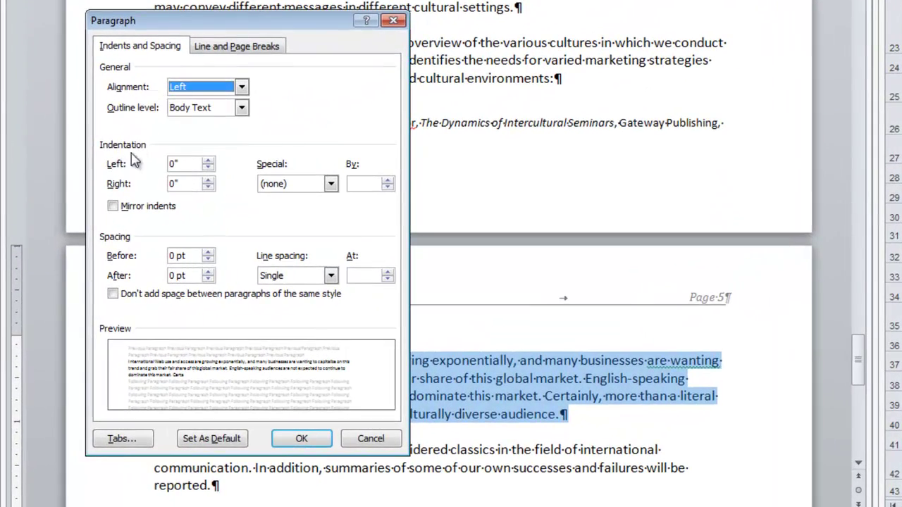
left_click(208, 161)
left_click(208, 160)
left_click(208, 161)
left_click(208, 161)
left_click(208, 161)
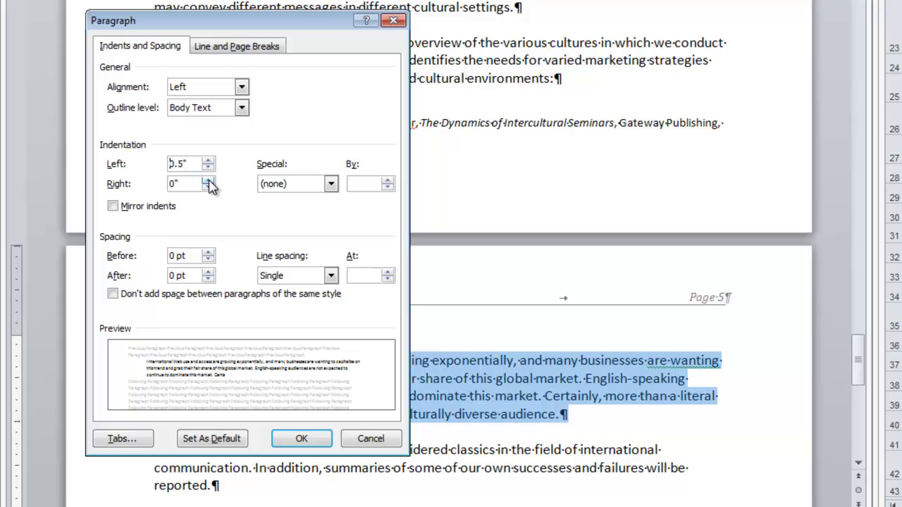
left_click(208, 180)
left_click(208, 181)
left_click(208, 181)
left_click(208, 180)
left_click(208, 180)
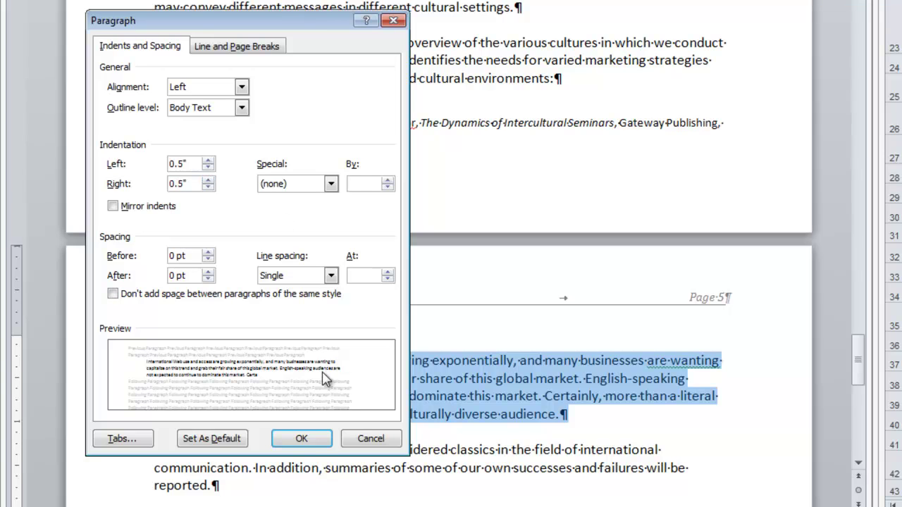
left_click(306, 442)
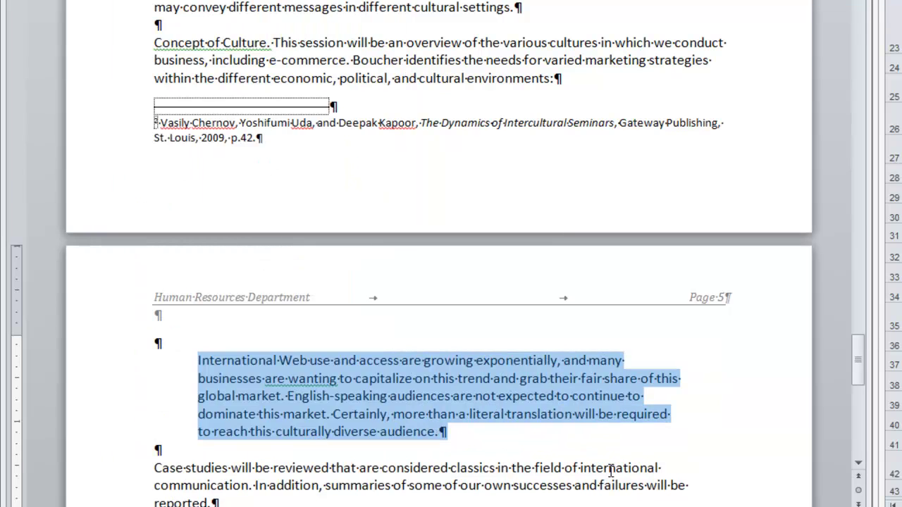
Insert a footnote at the end of the indented quotation with the author's name, "Cultural Comparisons in E-Commerce," and January 17, 2010.
scroll(599, 423, "down", 3)
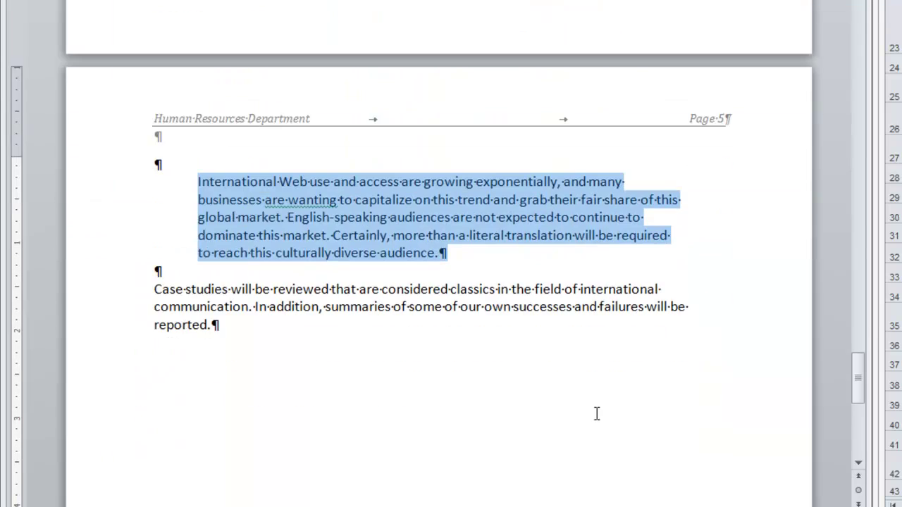
left_click(439, 256)
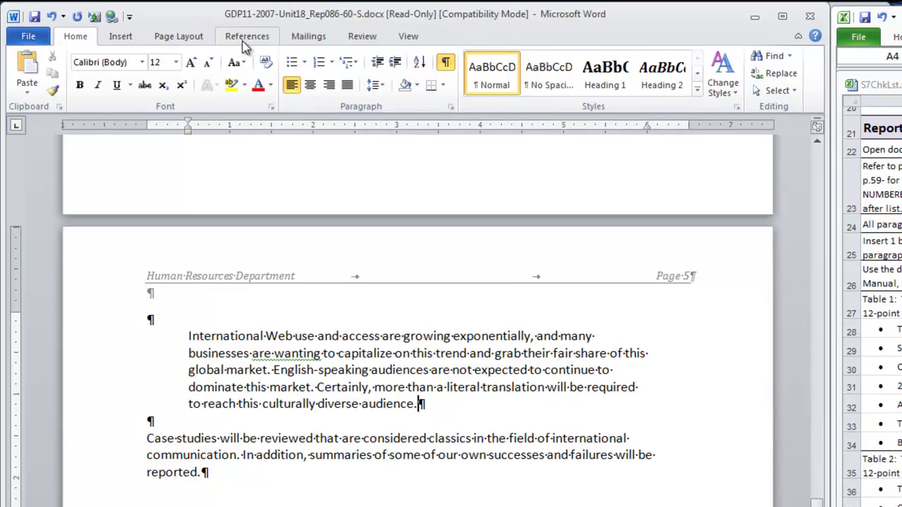
left_click(246, 39)
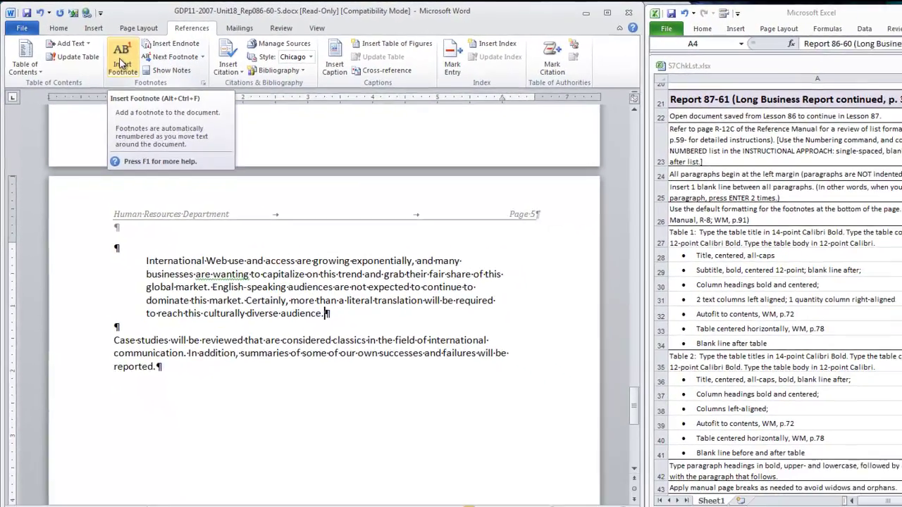
left_click(121, 63)
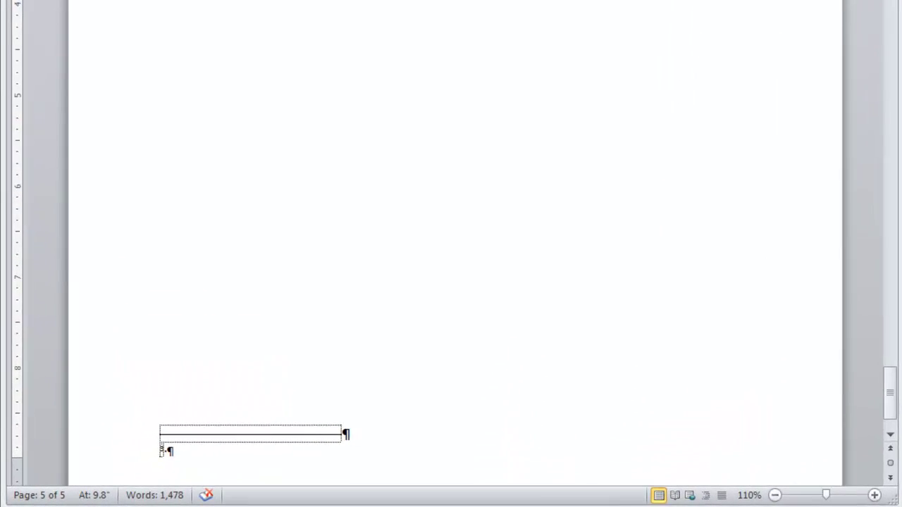
type("Sandra Boucher, \"Cultural Comparisons in E-Commerce,\" January 17, 2010,")
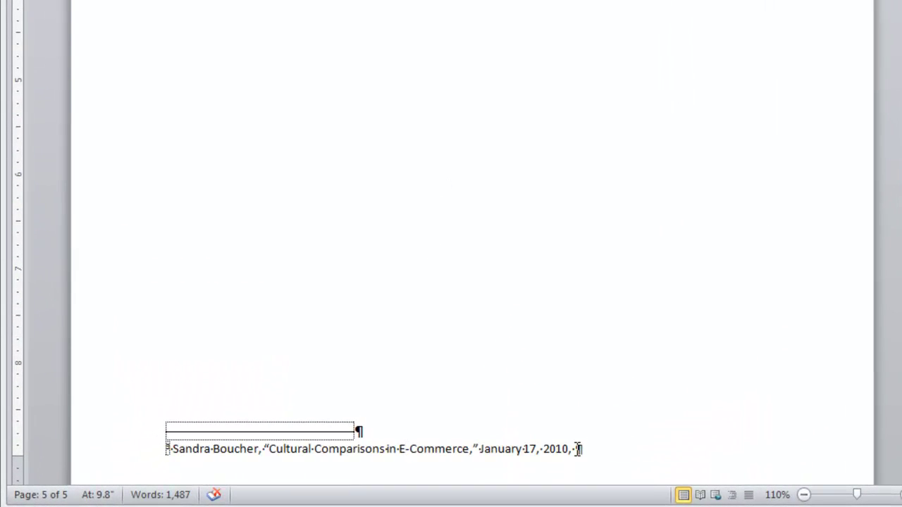
scroll(634, 394, "down", 2)
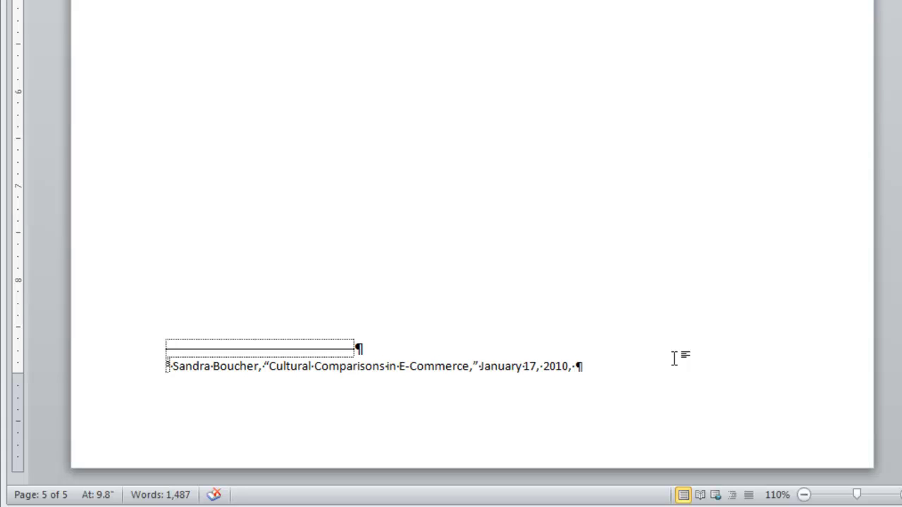
type("<http")
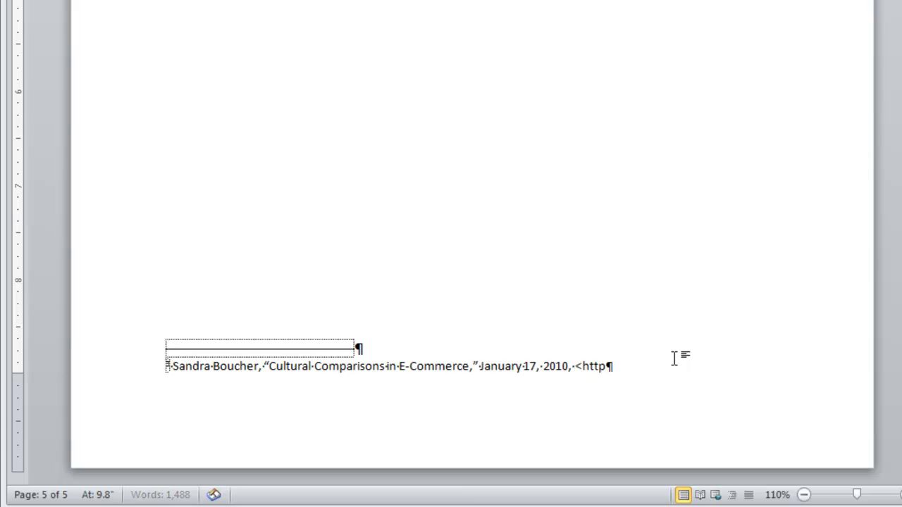
type("://www.ecommerce.com/news.htm")
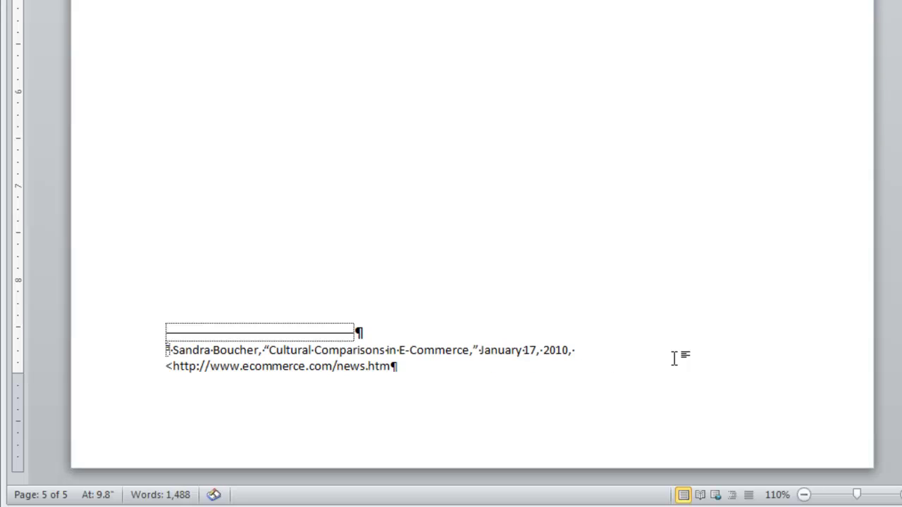
type(">")
type(".")
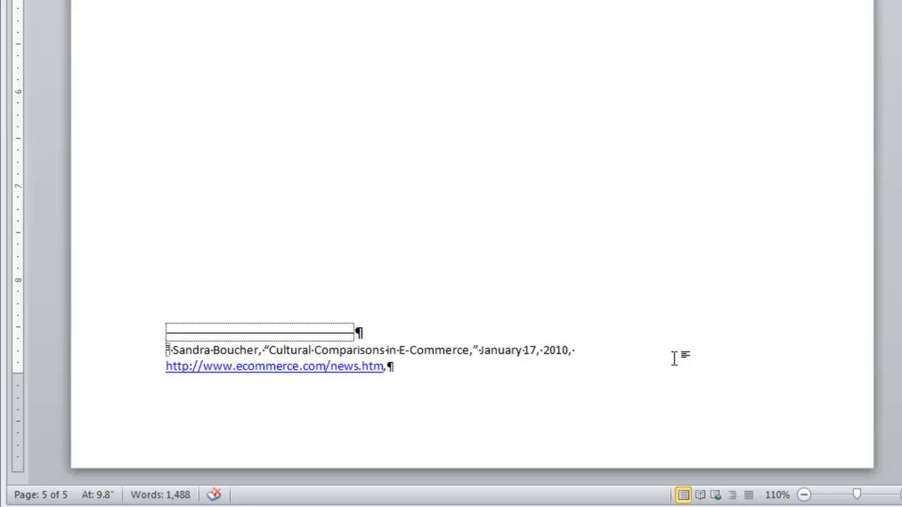
key("ctrl+z")
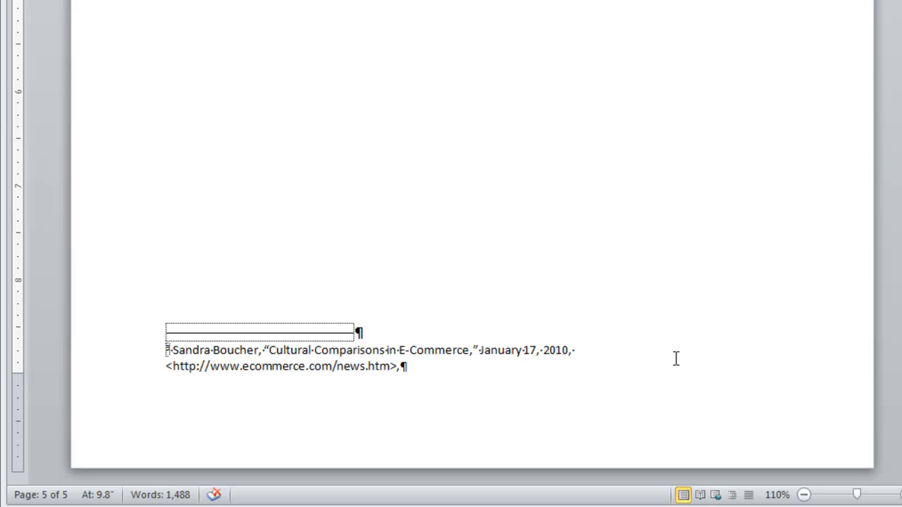
type("accessed on February 23, 2010.")
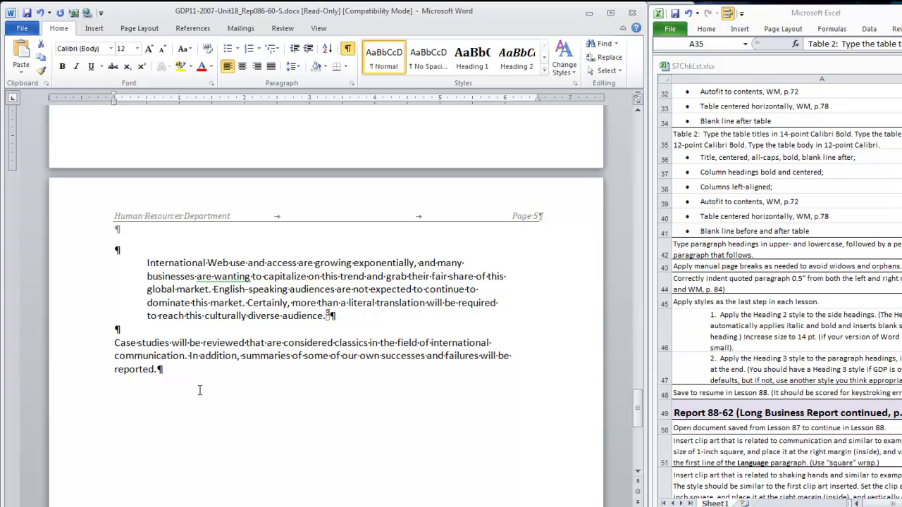
Apply the Heading 2 style to the INSTRUCTIONAL APPROACH side heading.
scroll(199, 389, "up", 15)
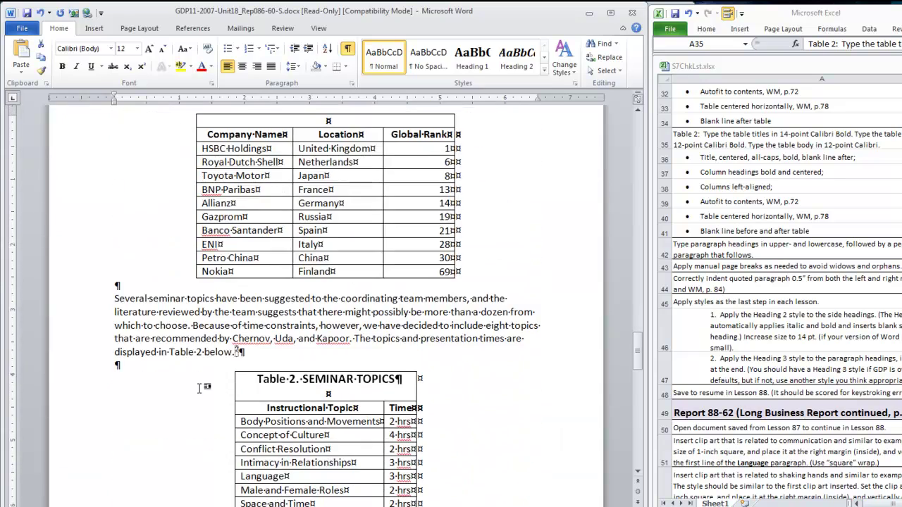
scroll(200, 388, "up", 15)
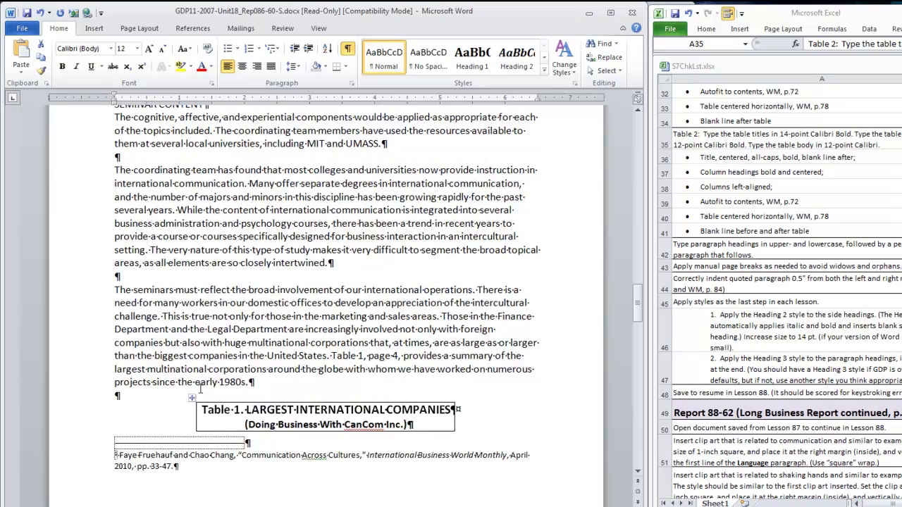
scroll(199, 388, "up", 15)
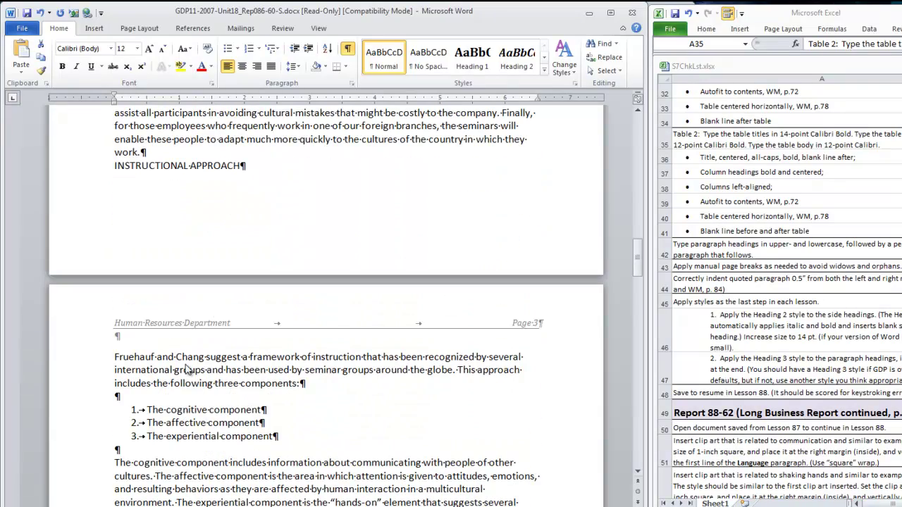
left_click(100, 171)
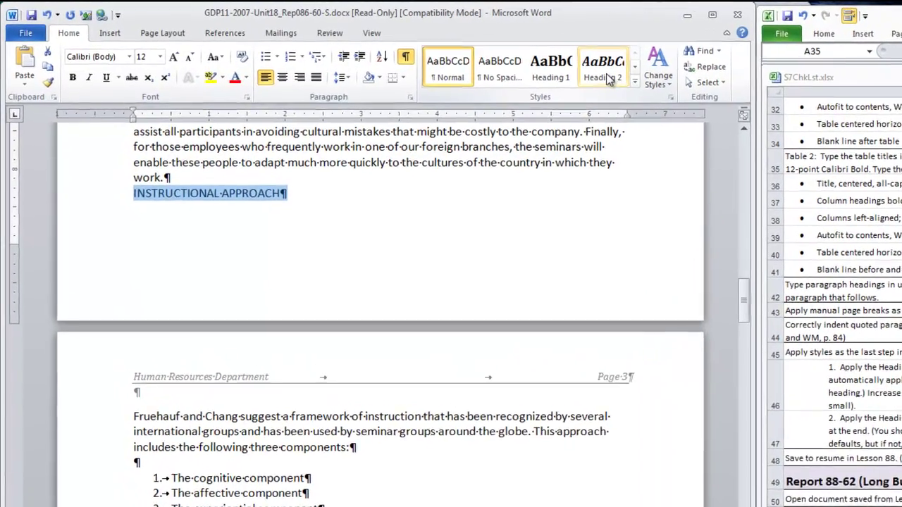
left_click(536, 70)
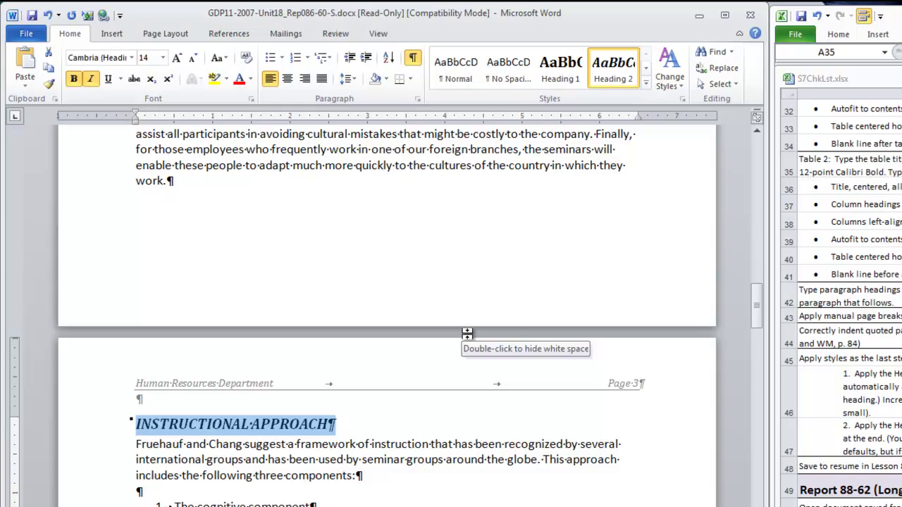
Apply the Heading 2 style to the SEMINAR CONTENT side heading on page 3.
scroll(467, 336, "down", 5)
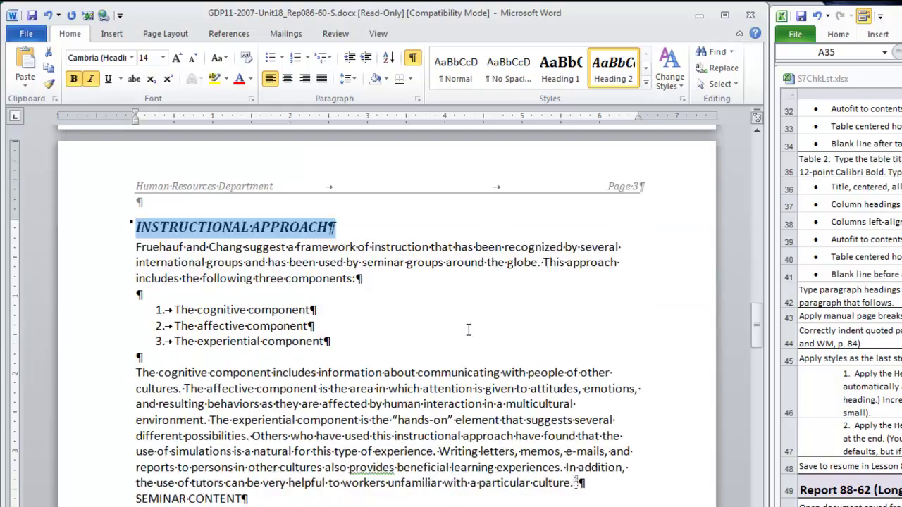
scroll(504, 354, "down", 4)
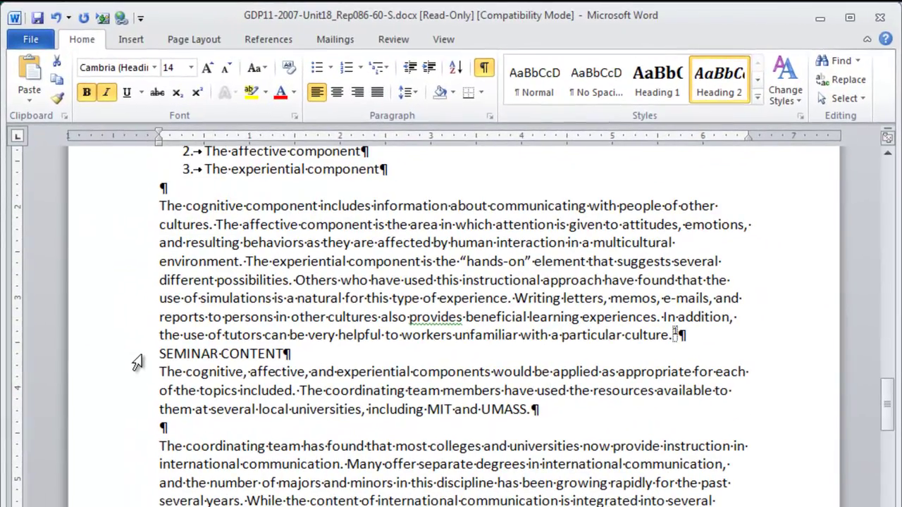
left_click(124, 332)
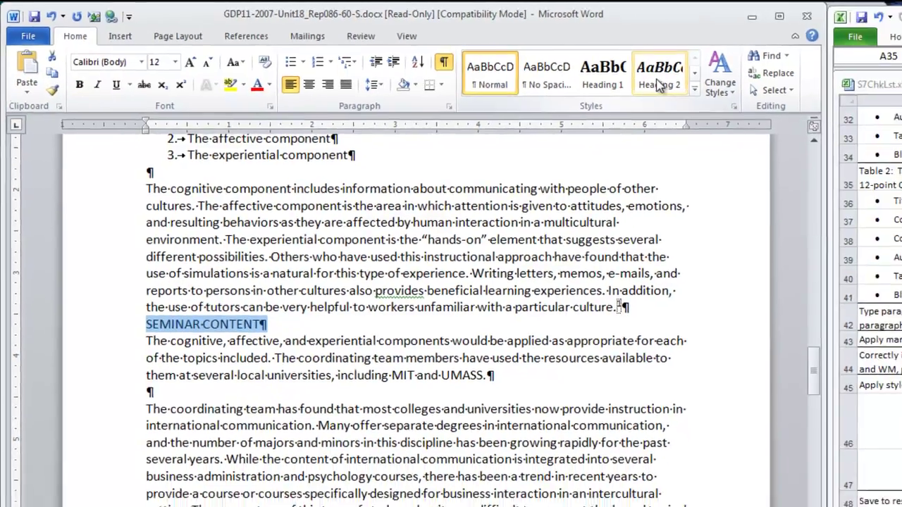
left_click(658, 84)
Insert a manual page break directly before Table 1 so the whole table starts on page 4.
scroll(383, 379, "down", 5)
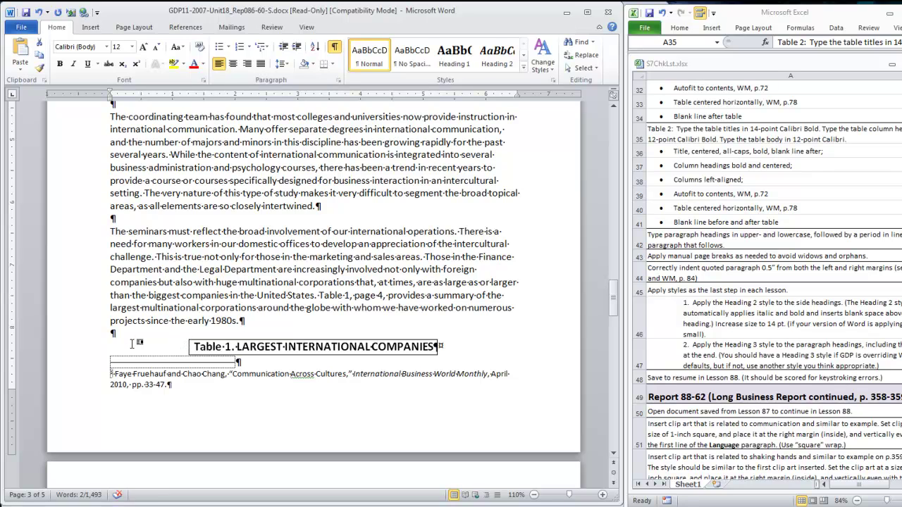
left_click(195, 346)
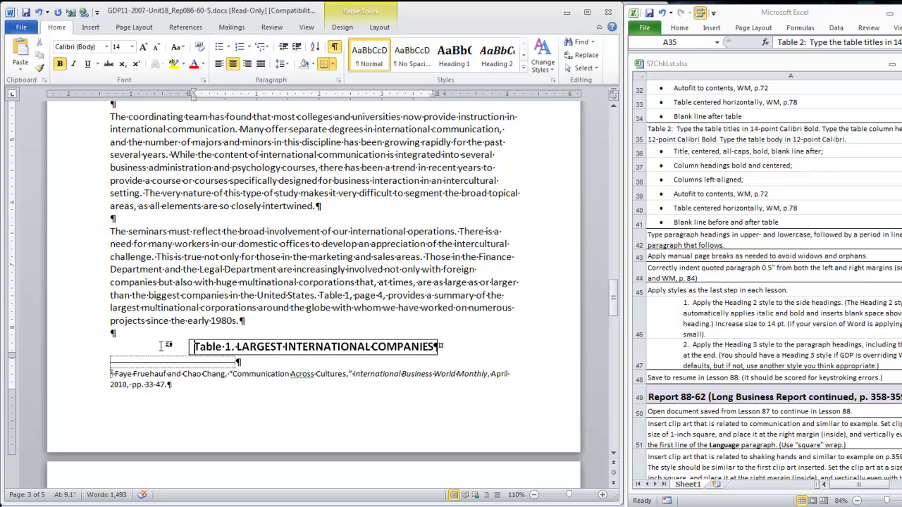
mouse_move(183, 341)
key("ctrl+Return")
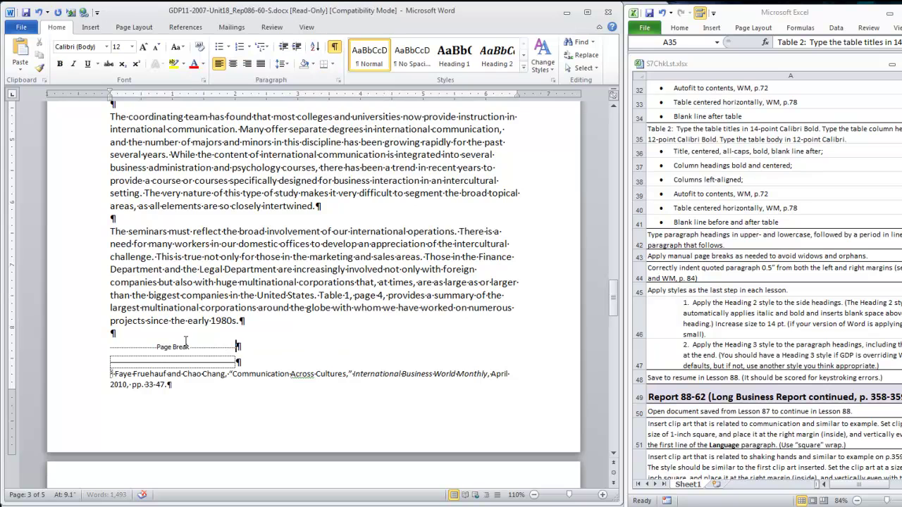
scroll(186, 341, "down", 7)
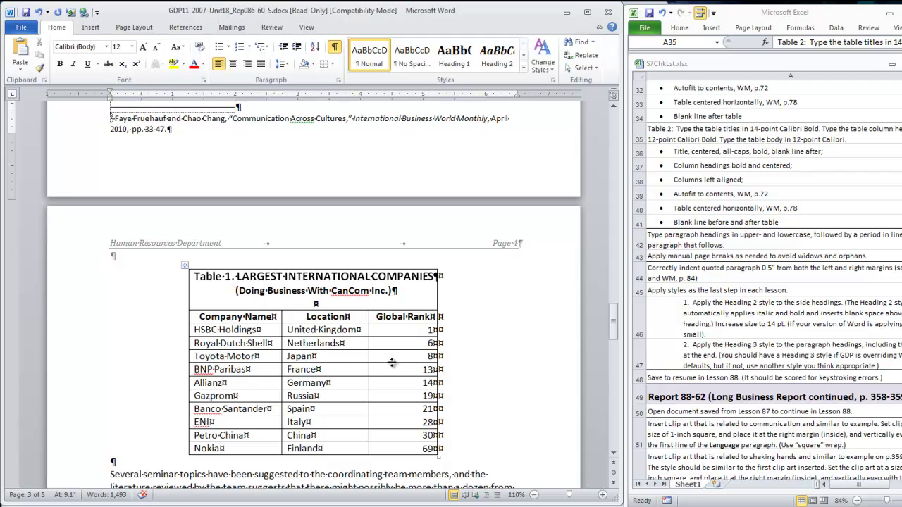
Apply the Heading 3 style to the paragraph heading "Body Positions and Movements." below Table 2, including its period.
scroll(392, 363, "down", 11)
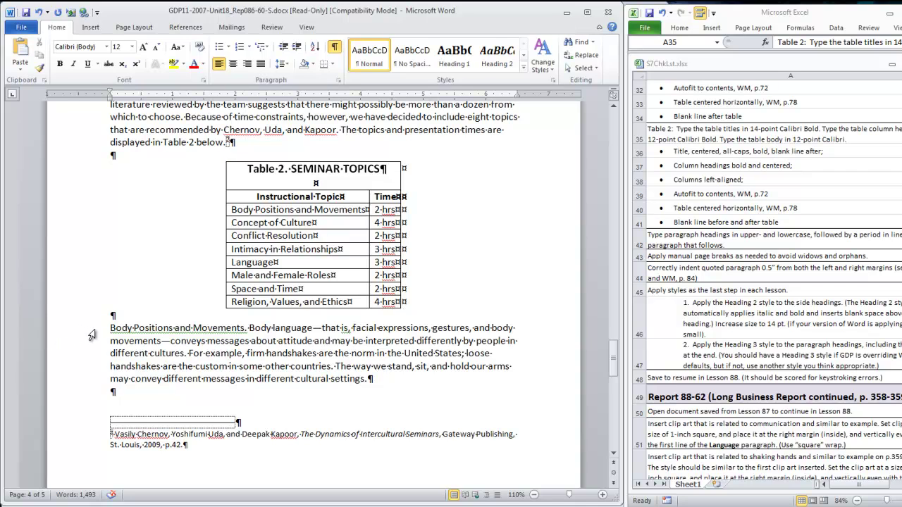
left_click_drag(111, 329, 247, 329)
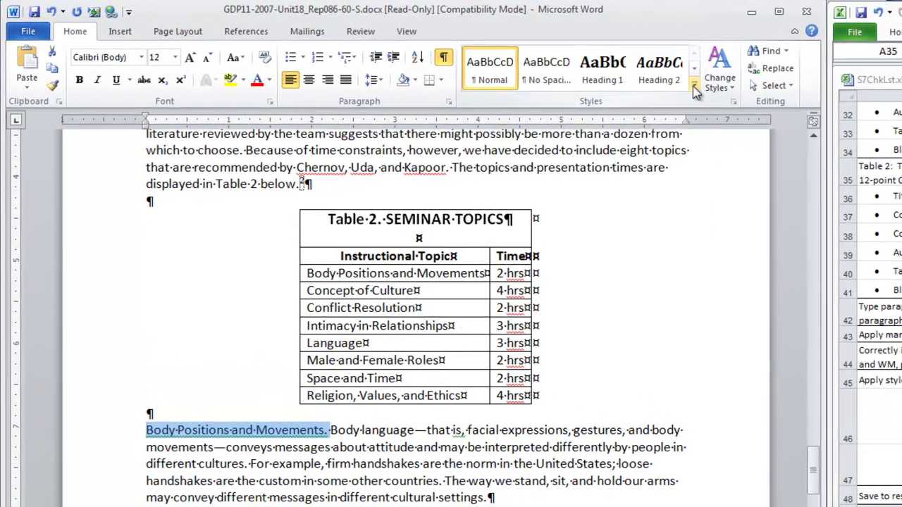
left_click(694, 87)
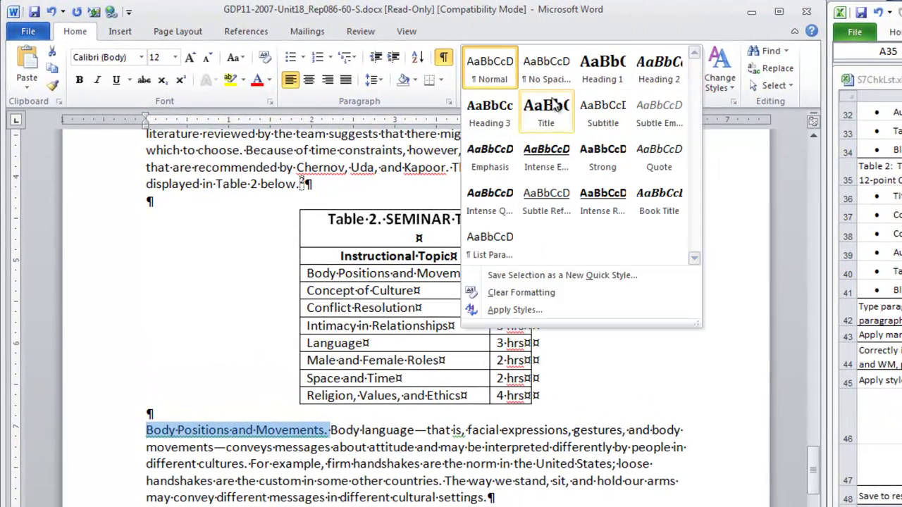
left_click(487, 121)
Apply the Heading 3 style to the paragraph heading "Concept of Culture." on page 5, including its period.
scroll(395, 475, "down", 10)
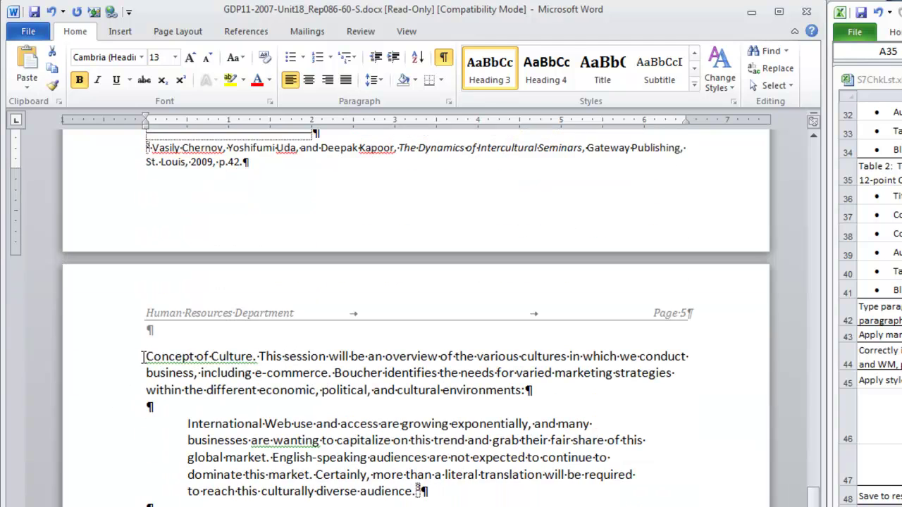
left_click_drag(145, 356, 245, 350)
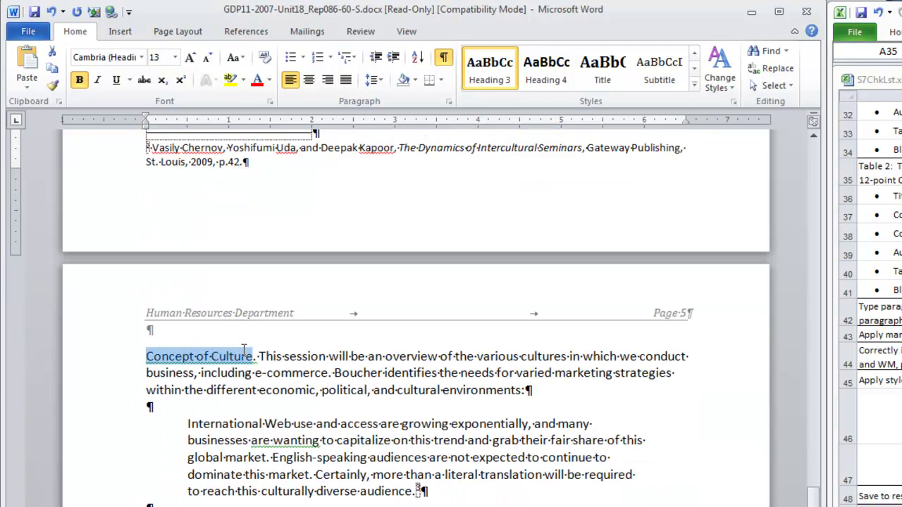
left_click(483, 70)
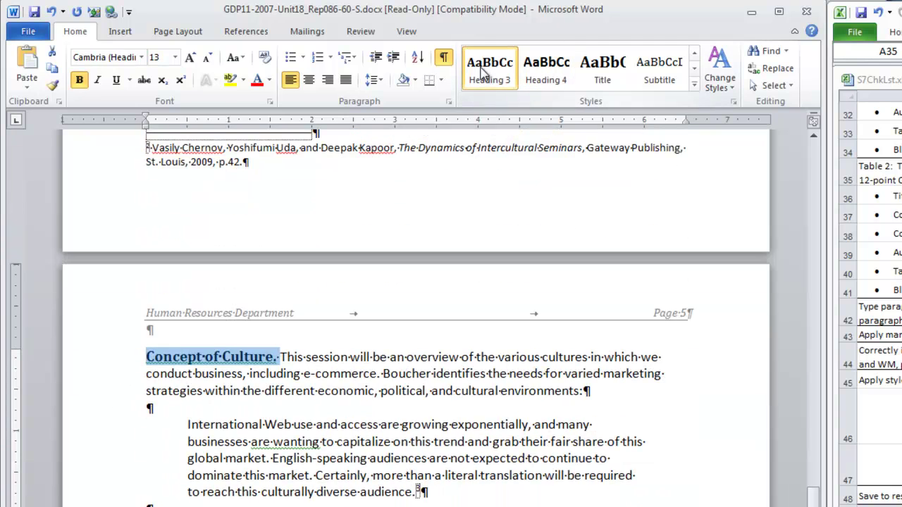
left_click(404, 427)
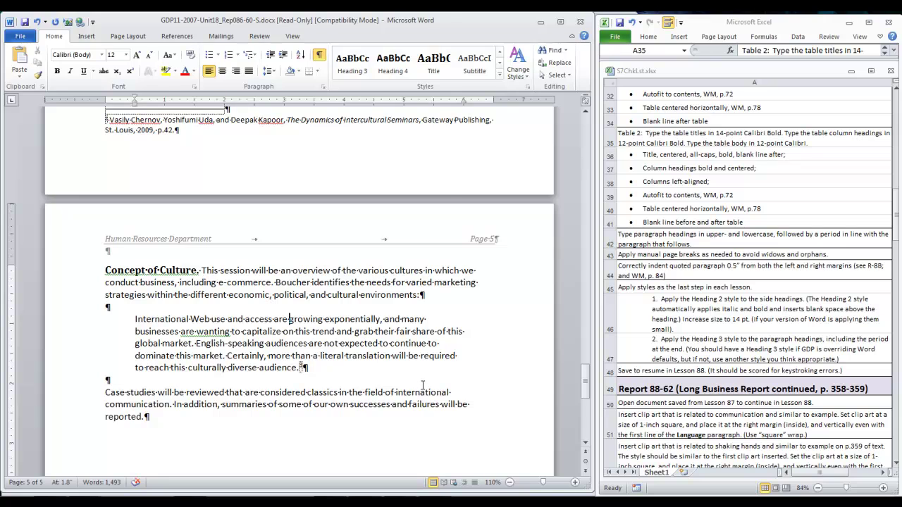
Save the report as GDP11-2007-Unit18_Rep086-60-S.docx in the 119-GDP11e-Docs folder, inside Documents and 119.
key("F12")
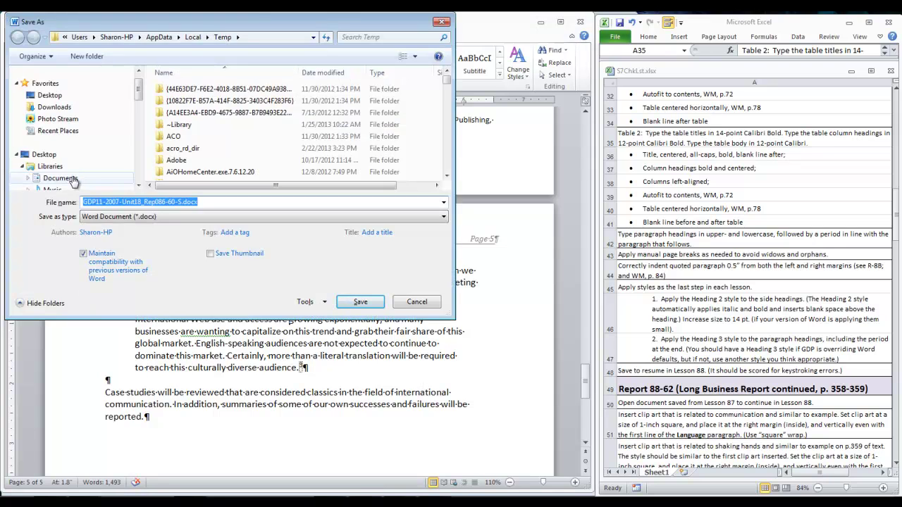
left_click(71, 181)
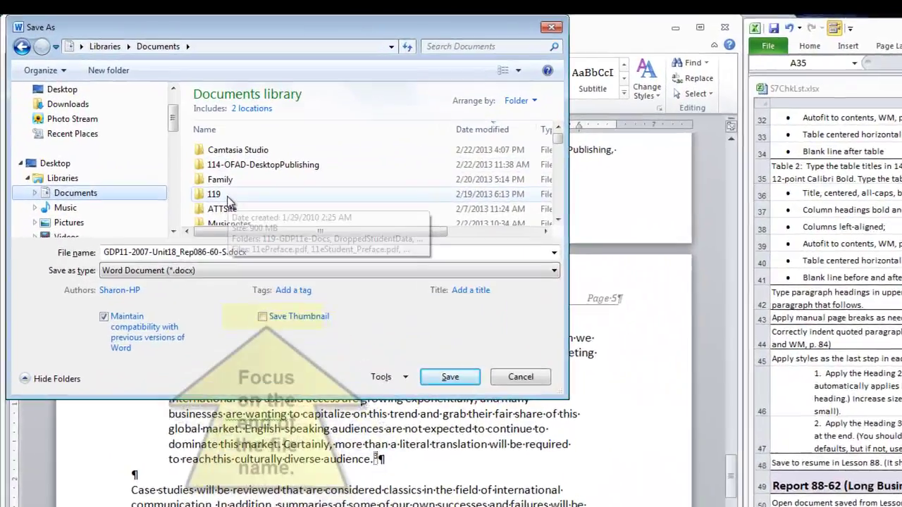
double_click(176, 156)
double_click(301, 206)
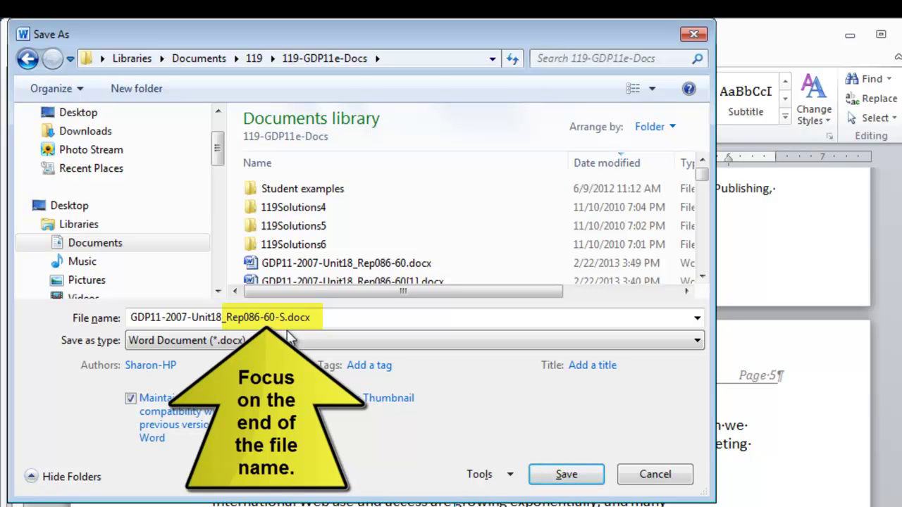
left_click(566, 475)
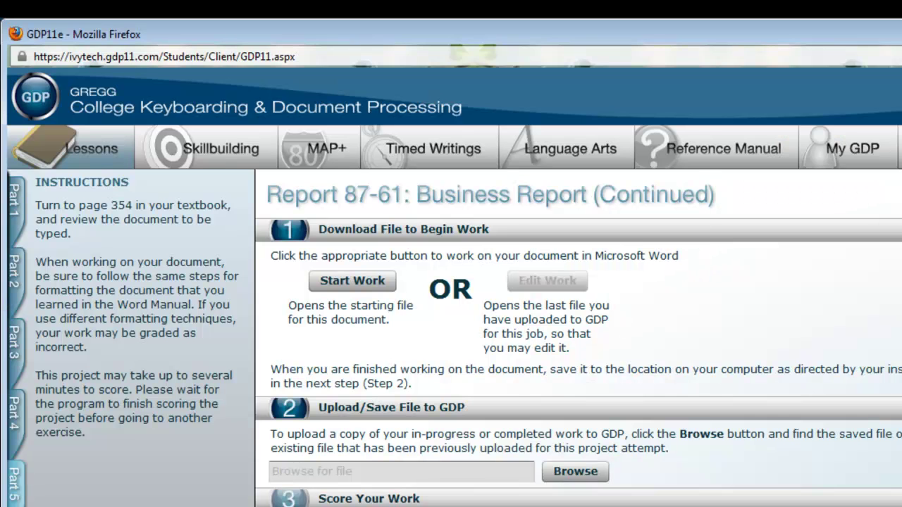
In the GDP browser window, upload GDP11-2007-Unit18_Rep086-60-S.docx for Report 87-61 and review the marked errors in its scoring results.
left_click(574, 473)
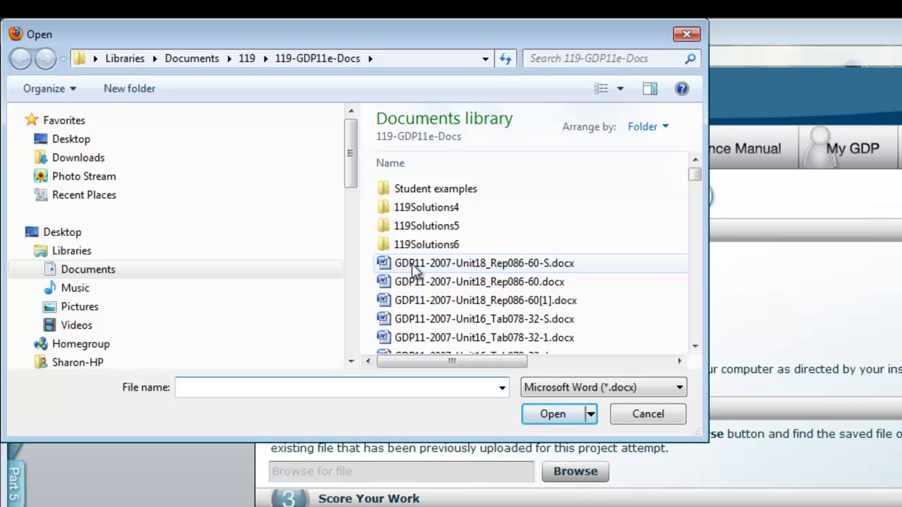
left_click(548, 268)
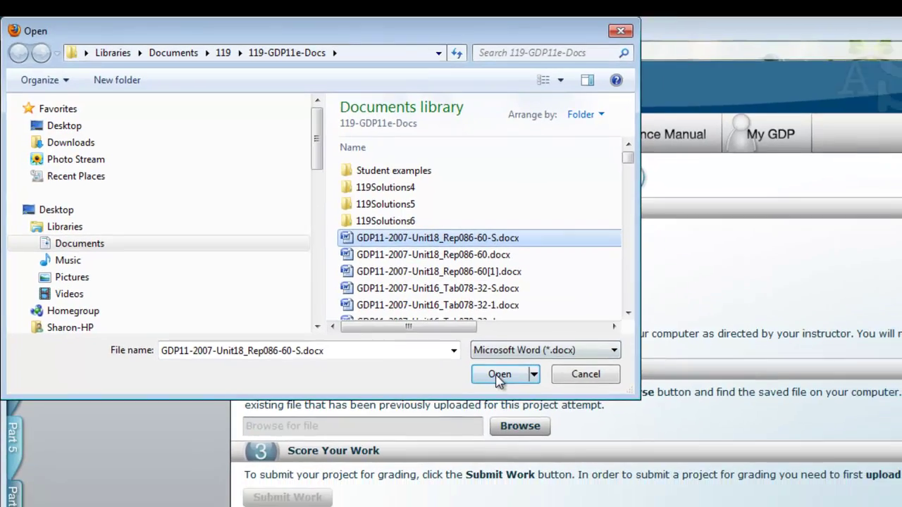
left_click(499, 374)
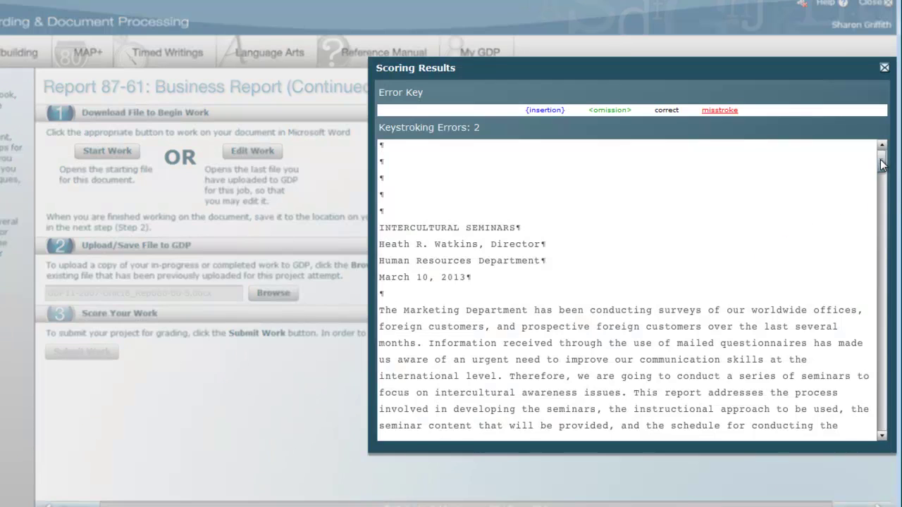
left_click_drag(883, 165, 891, 336)
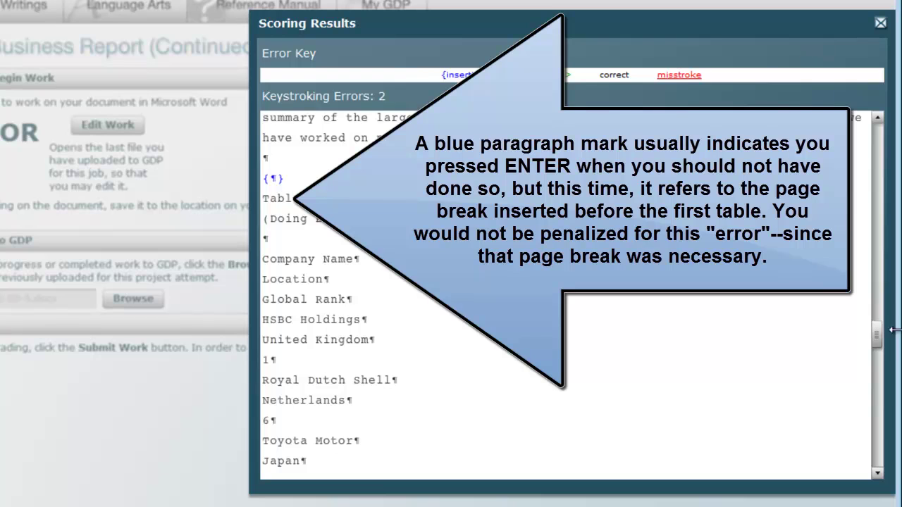
left_click_drag(879, 341, 872, 459)
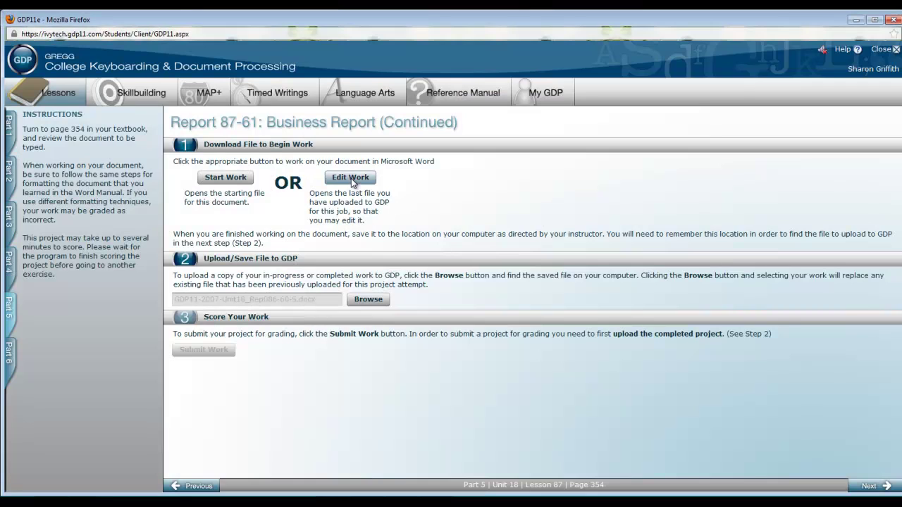
Open the uploaded report for editing in Word and insert a space between "p." and "42" in the second footnote.
left_click(350, 178)
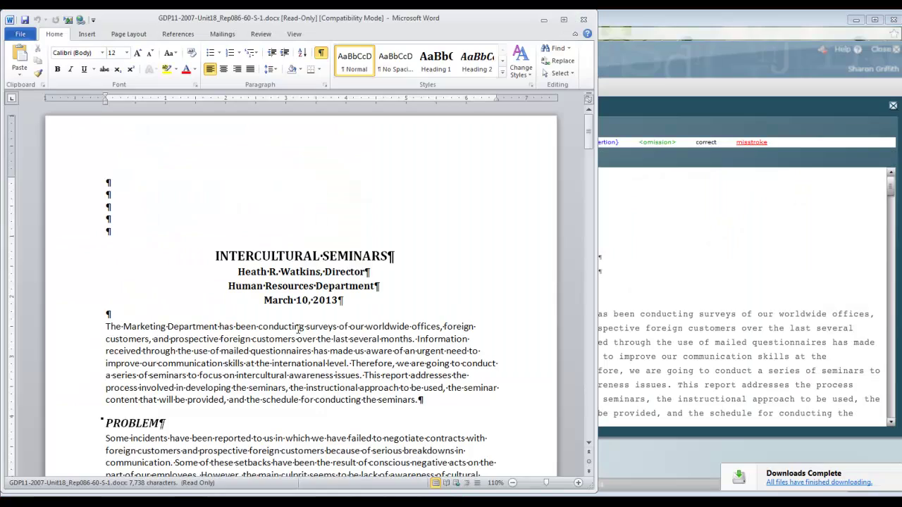
scroll(284, 321, "down", 10)
scroll(283, 321, "down", 20)
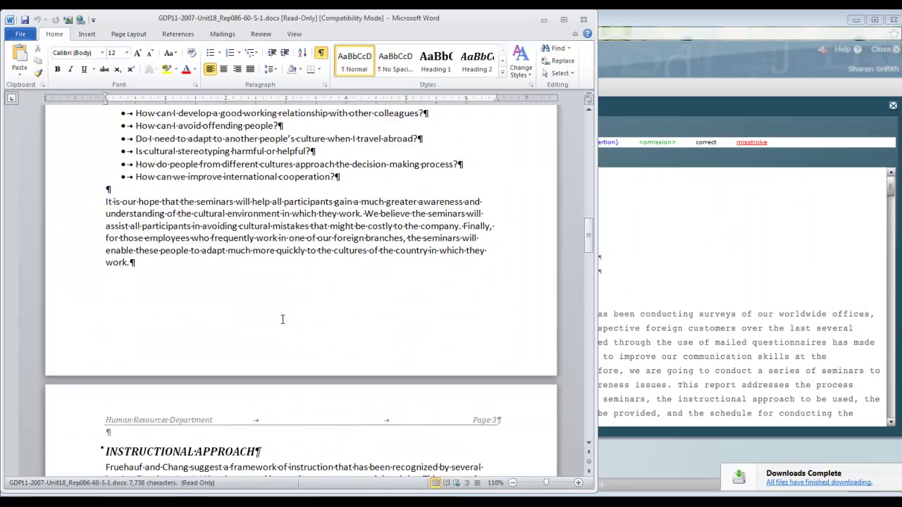
scroll(282, 320, "down", 20)
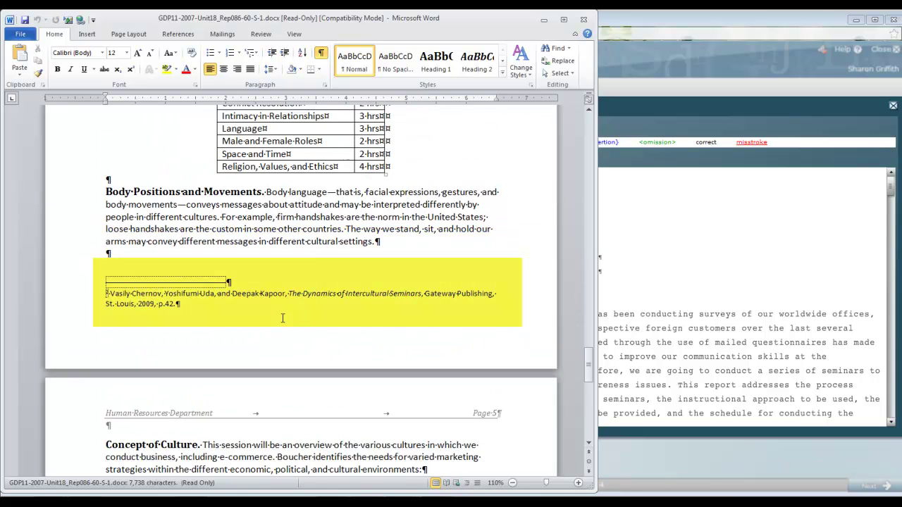
left_click(167, 304)
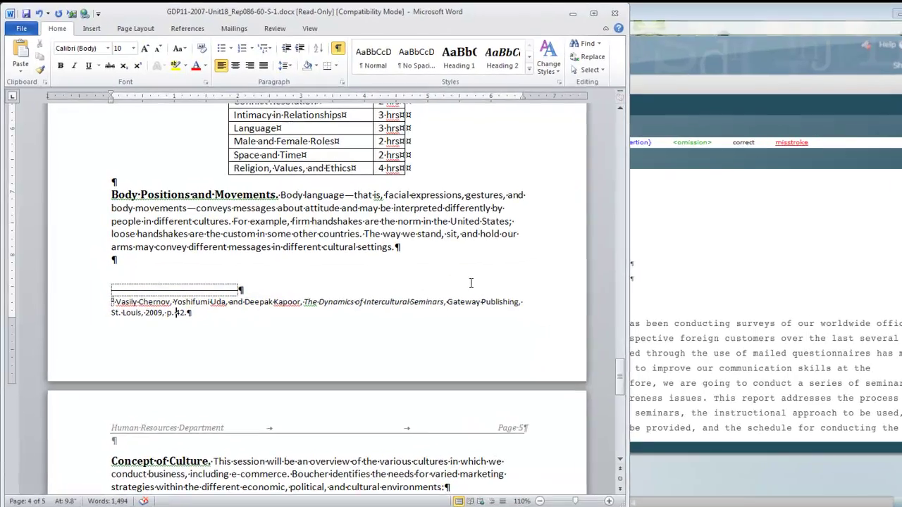
Save the corrected report as GDP11-2007-Unit18_Rep086-60-S-1.docx in the 119-GDP11e-Docs folder and close it.
key("F12")
left_click(101, 205)
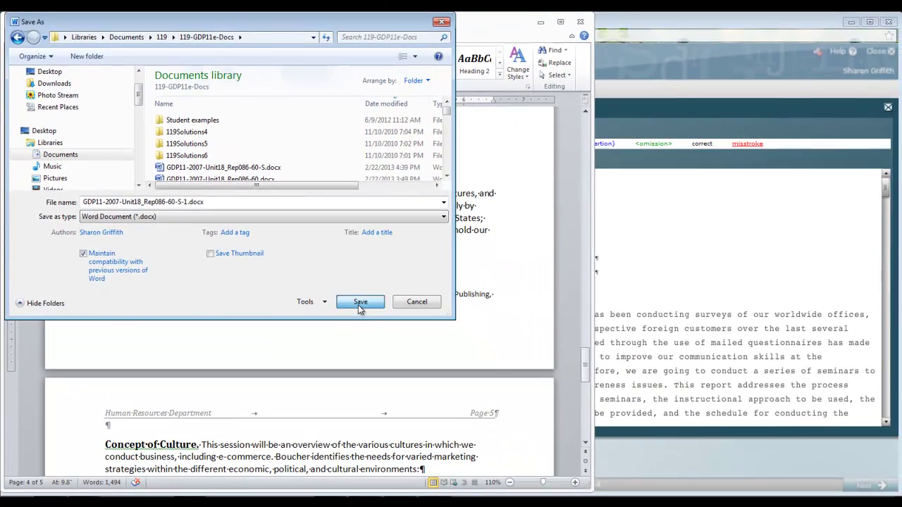
left_click(710, 458)
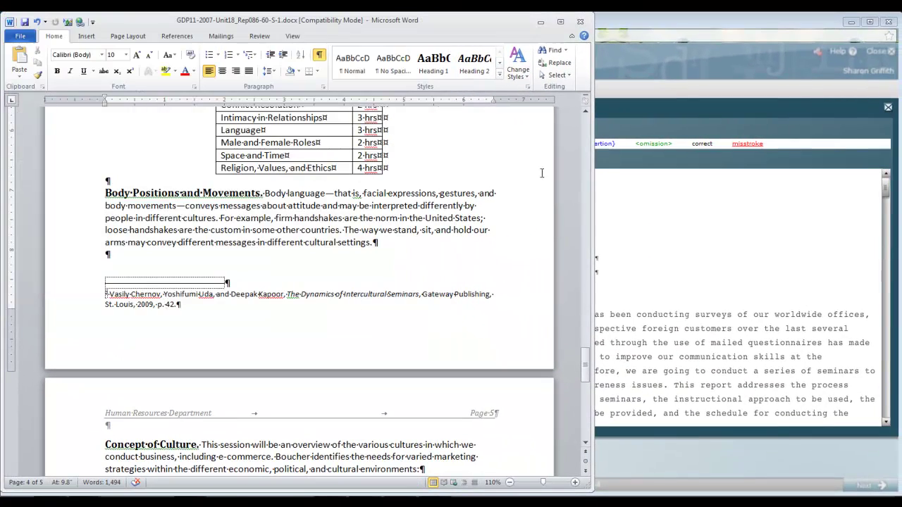
left_click(579, 24)
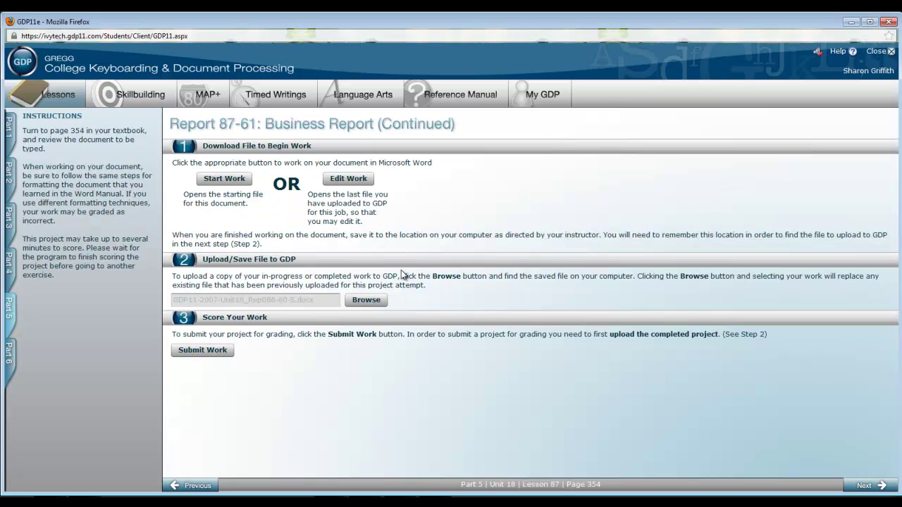
Upload GDP11-2007-Unit18_Rep086-60-S-1.docx to GDP for Report 87-61, submit it for scoring, and close the scoring results.
left_click(366, 300)
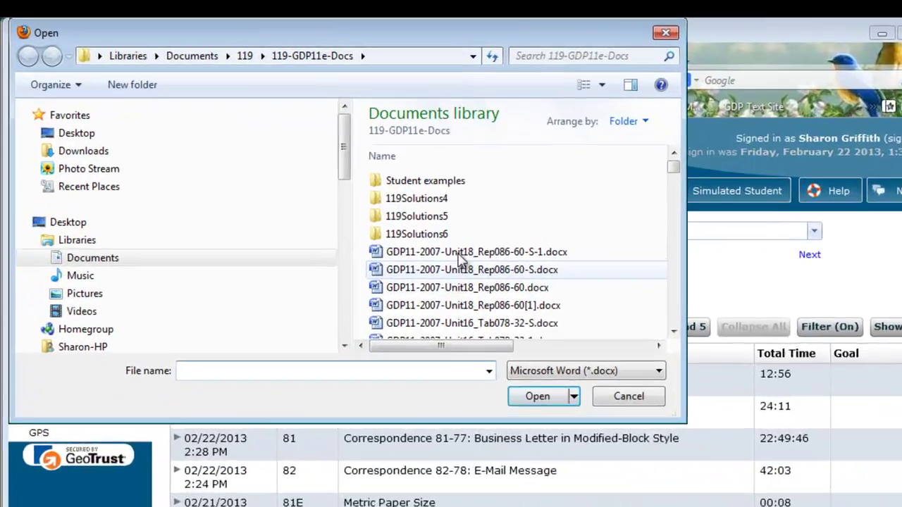
left_click(460, 255)
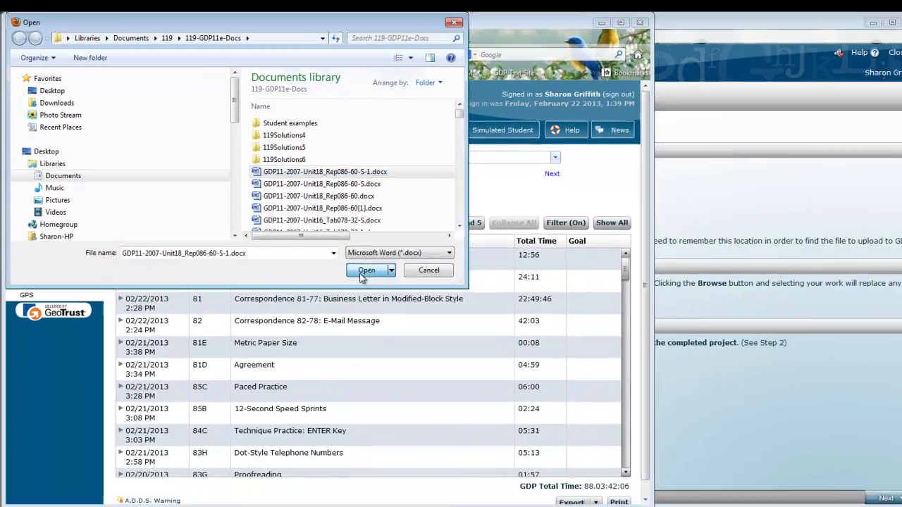
left_click(537, 396)
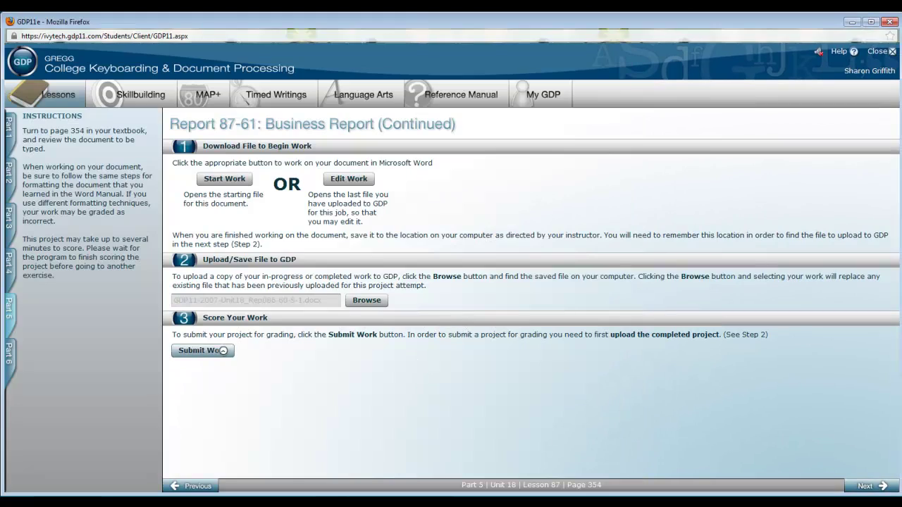
left_click(223, 350)
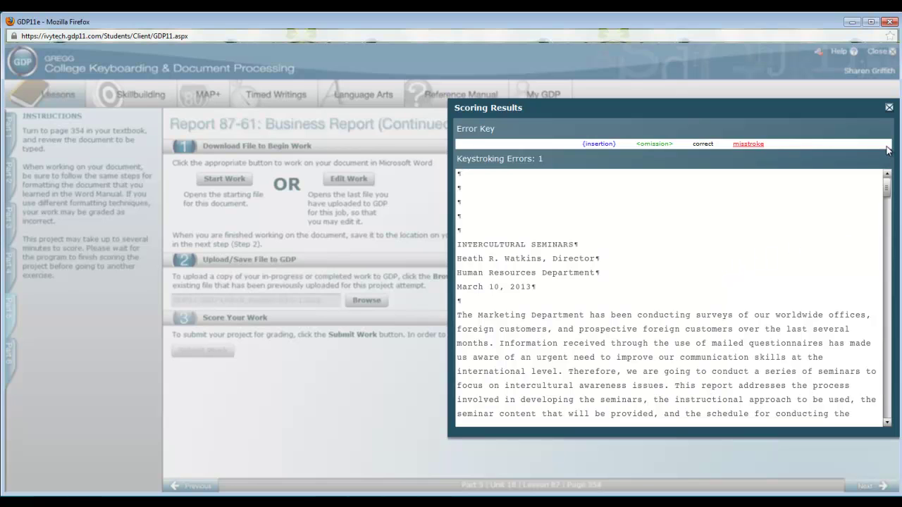
left_click(890, 108)
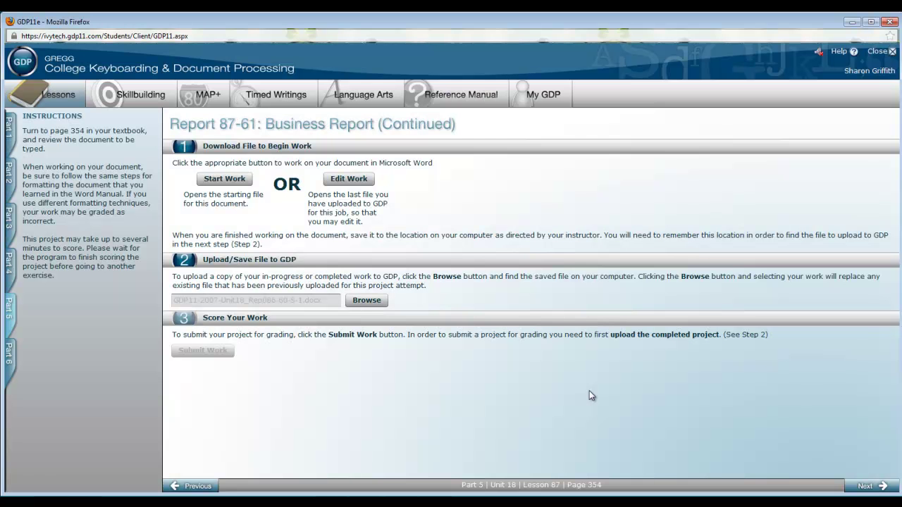